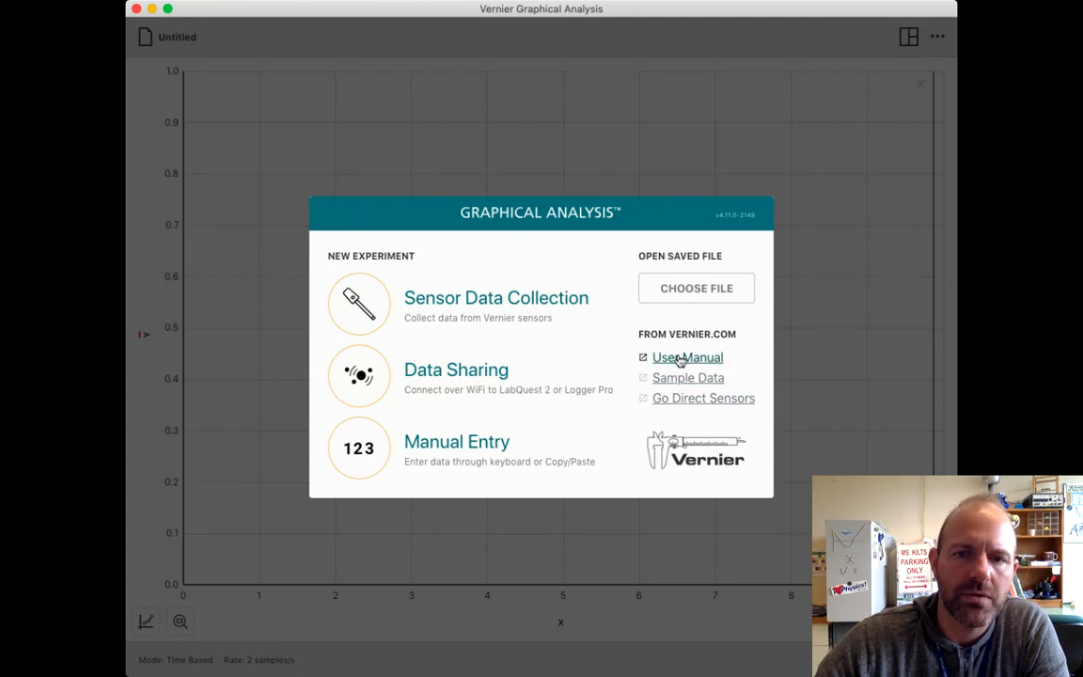
# Start a new experiment with manual data entry and check the available file commands.
pyautogui.click(366, 455)
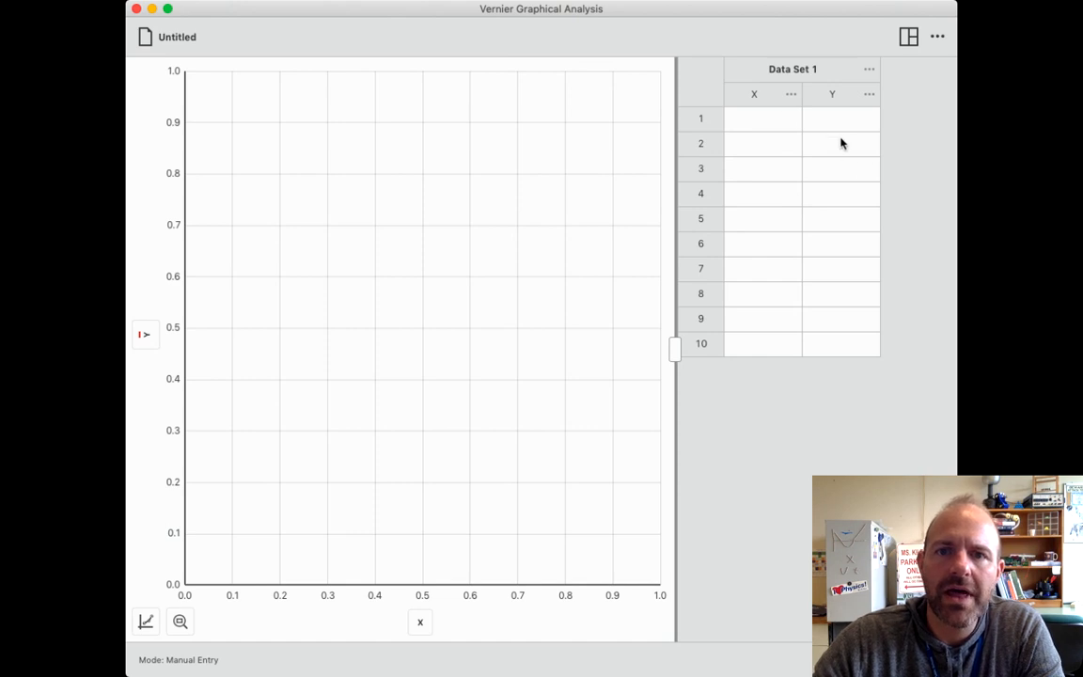
pyautogui.click(170, 46)
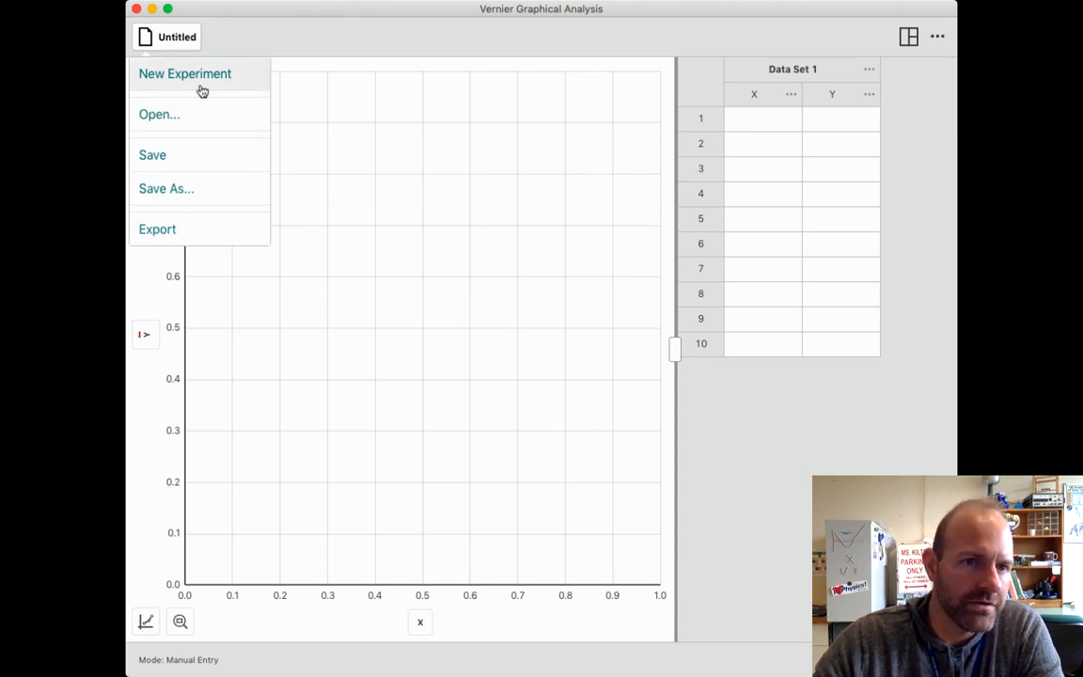
pyautogui.click(239, 39)
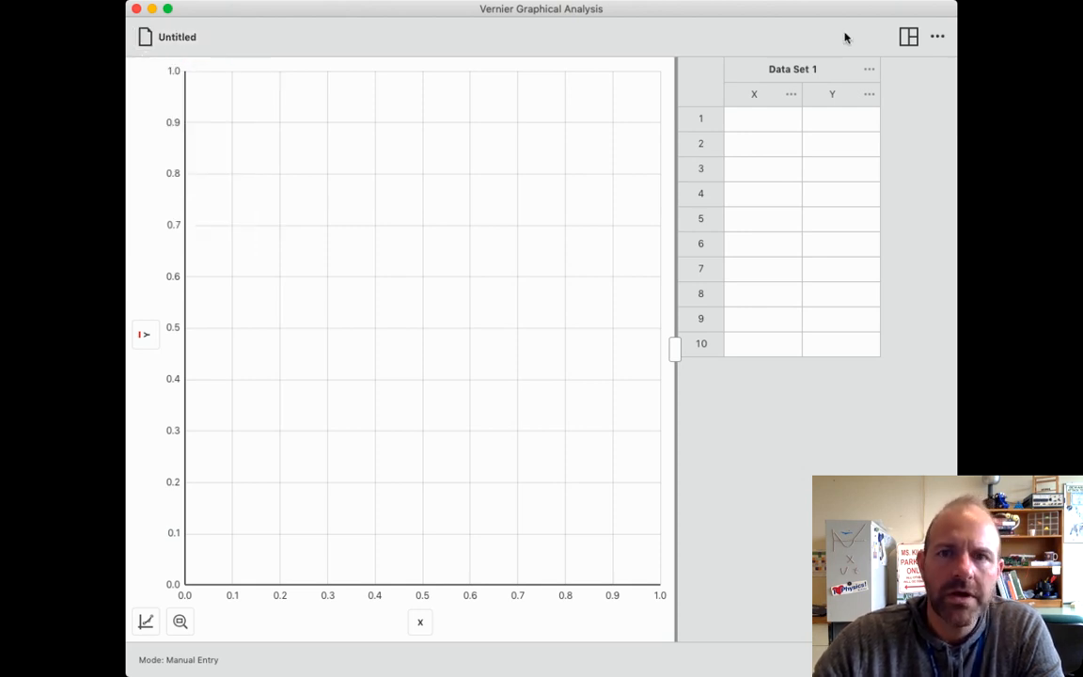
# Hide and restore the data table and the graph, and switch the meters on and back off.
pyautogui.click(908, 40)
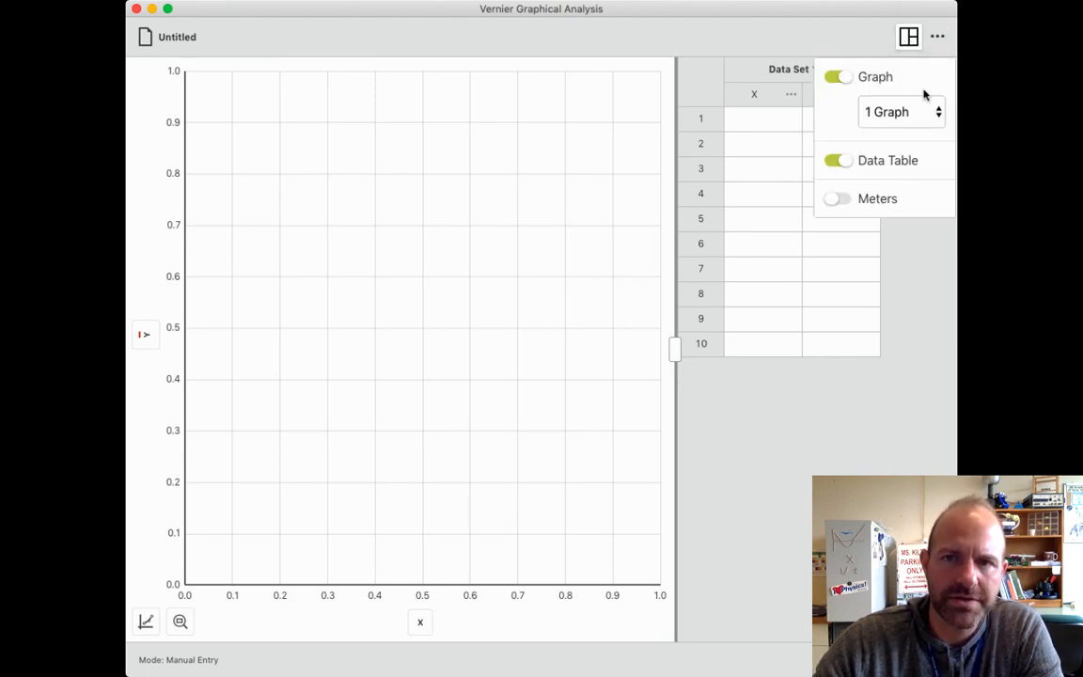
pyautogui.click(903, 112)
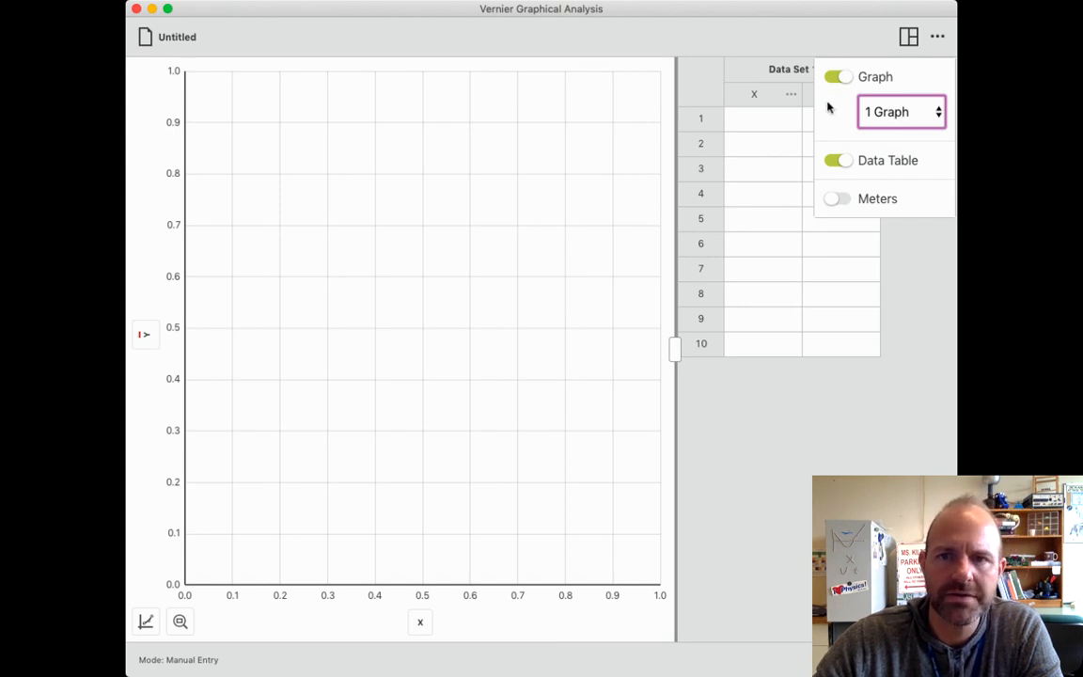
pyautogui.click(839, 162)
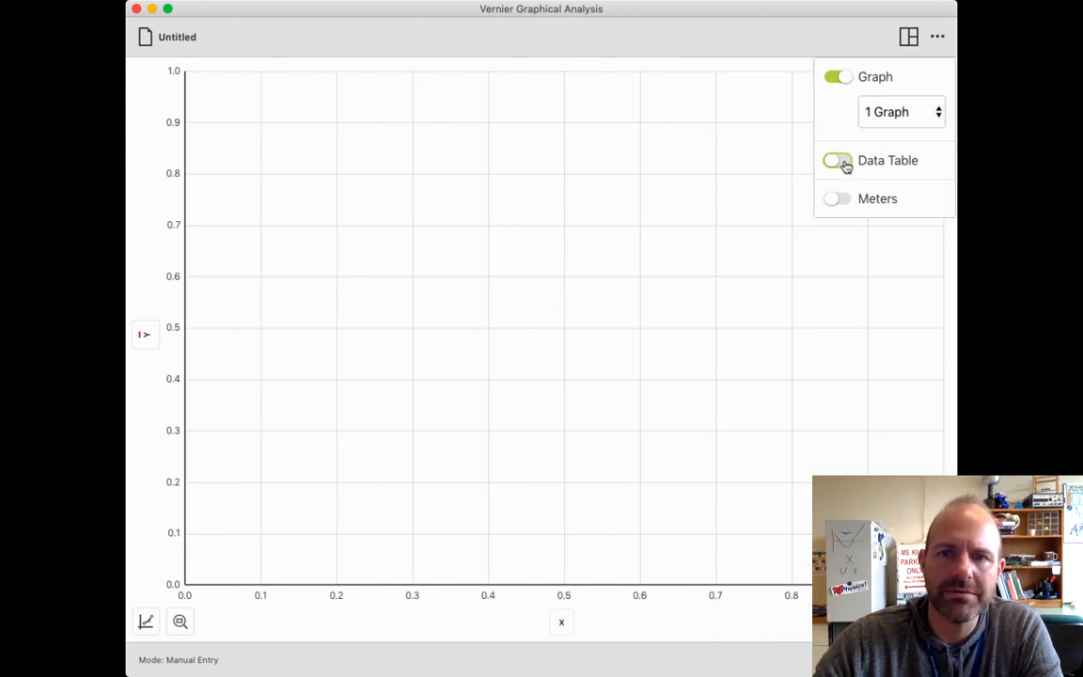
pyautogui.click(840, 161)
pyautogui.click(843, 80)
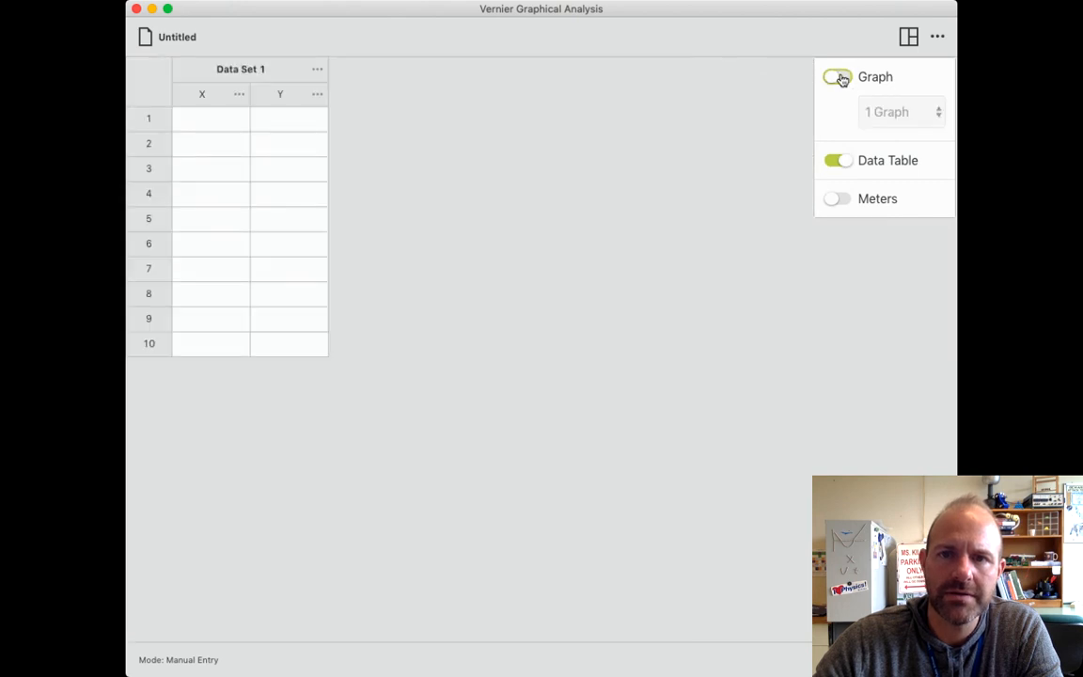
pyautogui.click(843, 81)
pyautogui.click(841, 200)
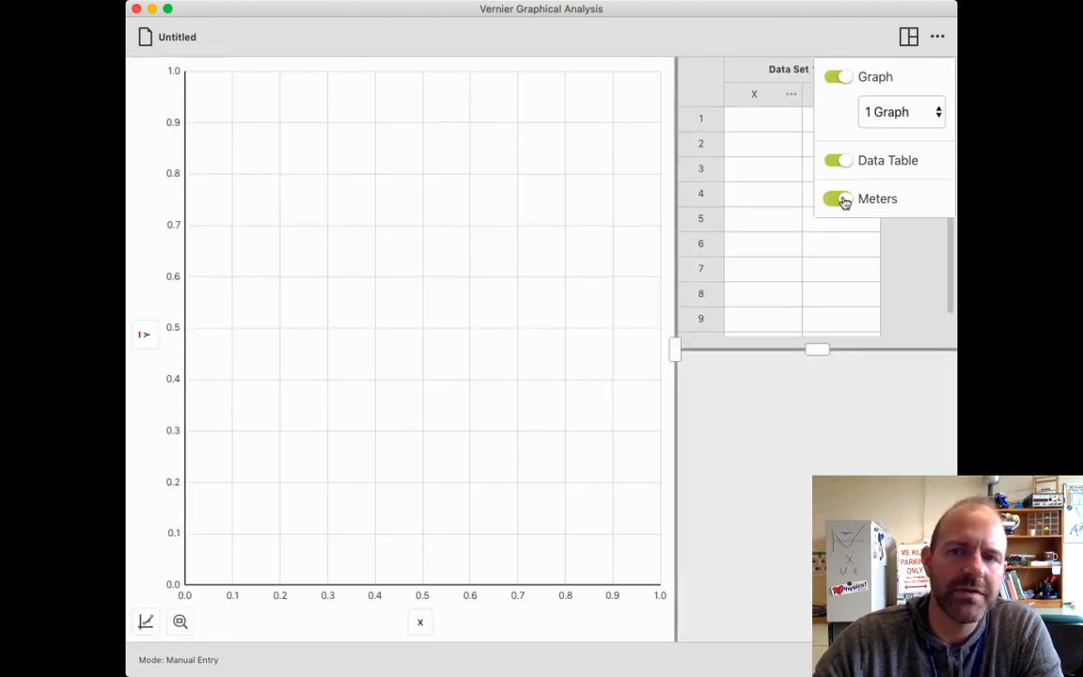
pyautogui.click(843, 200)
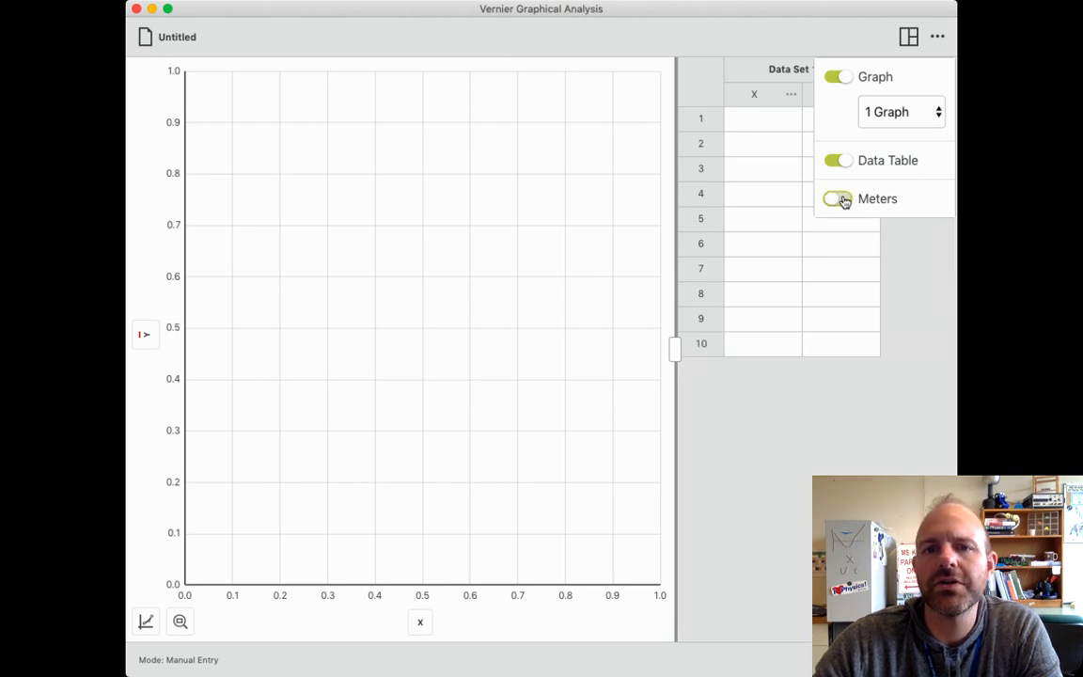
pyautogui.click(909, 36)
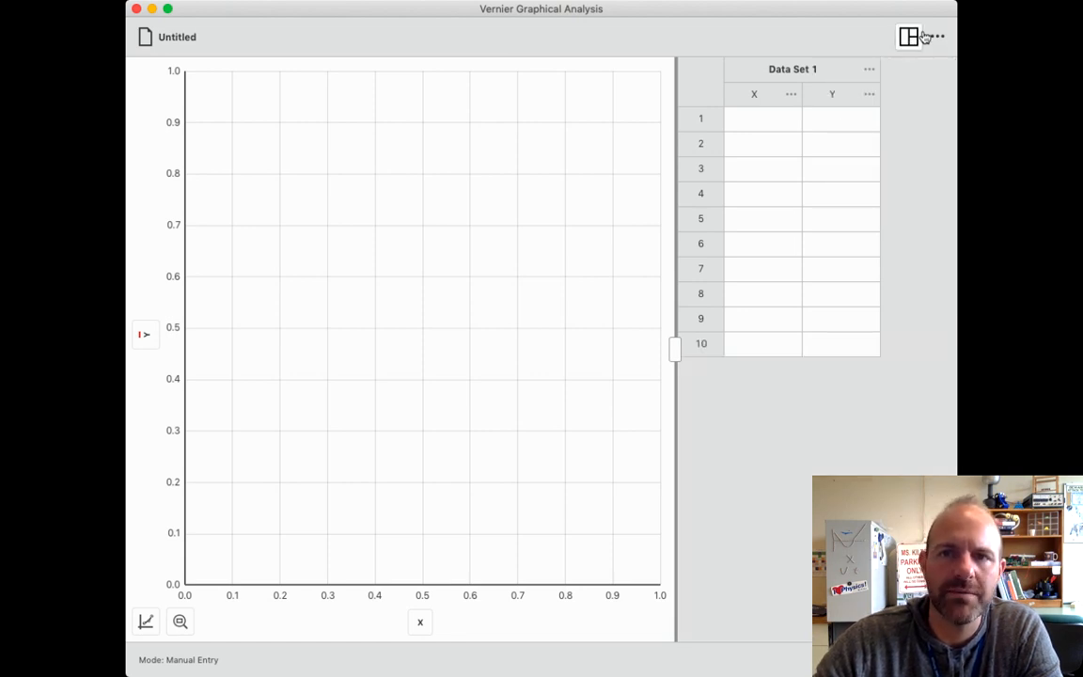
# Look through the additional application options and the sensor connection dialog, and close both.
pyautogui.click(938, 35)
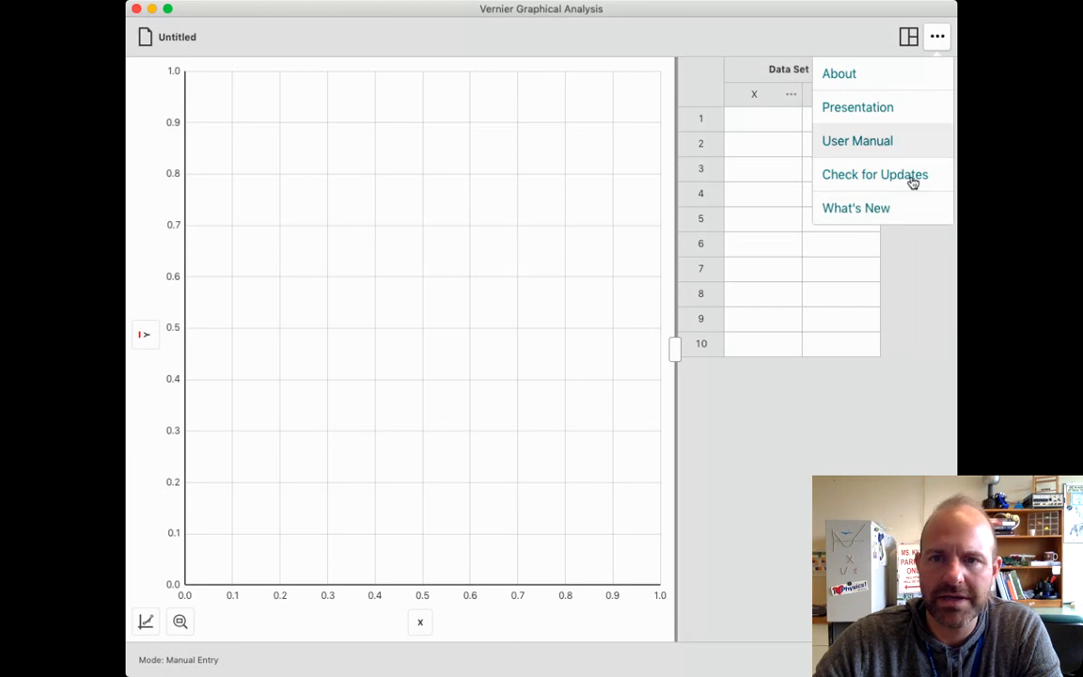
pyautogui.click(943, 37)
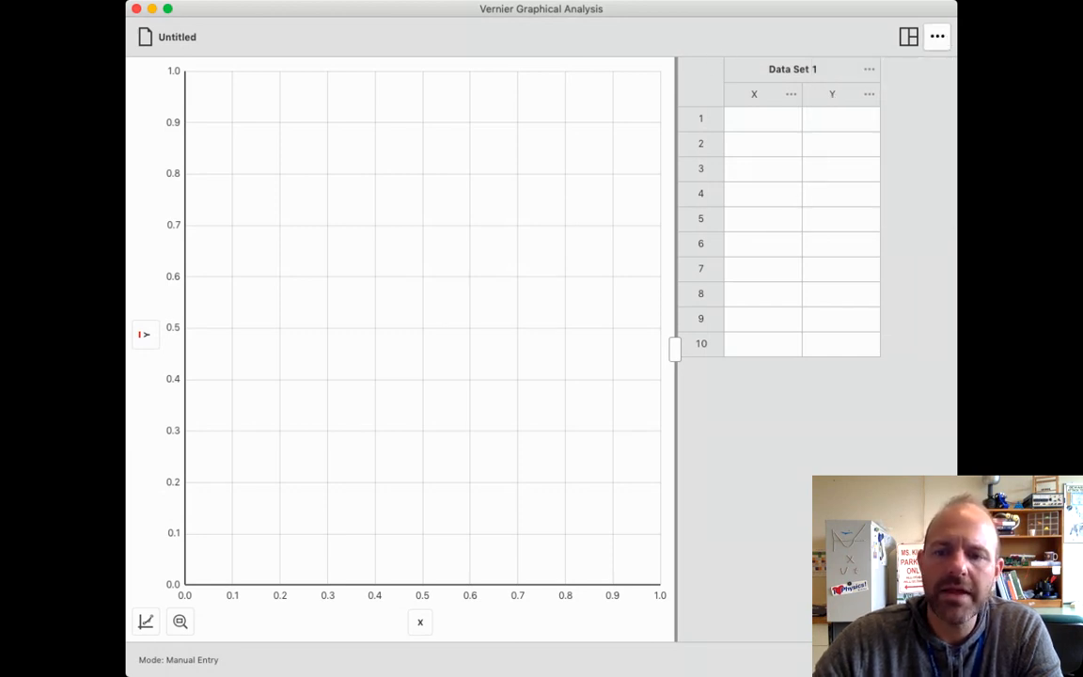
pyautogui.click(936, 660)
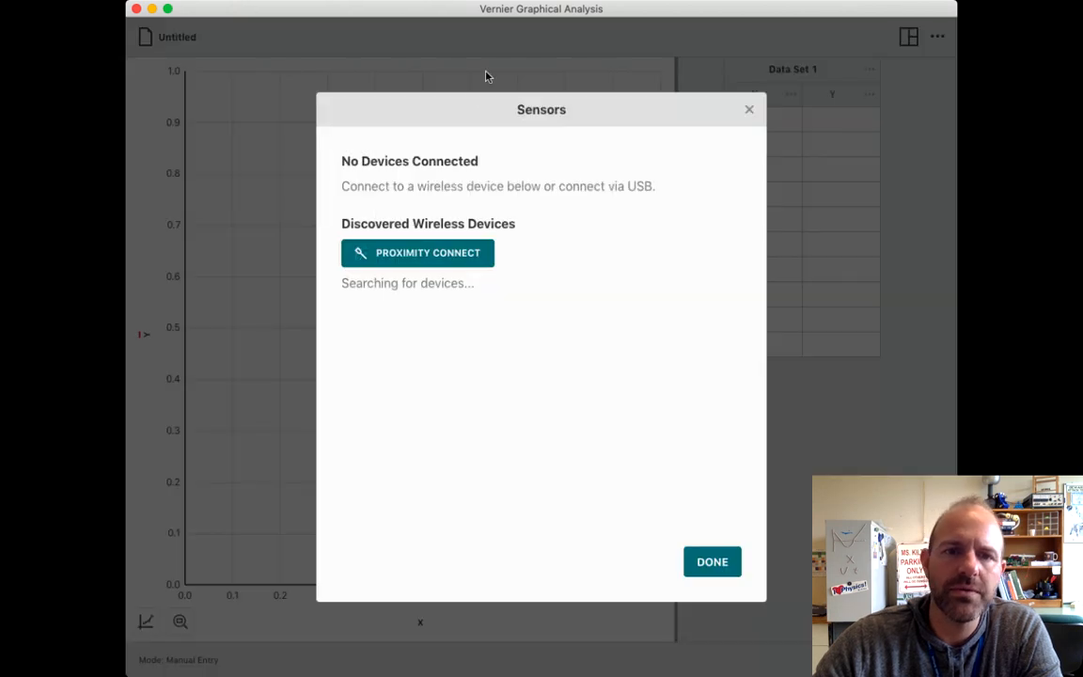
pyautogui.click(749, 113)
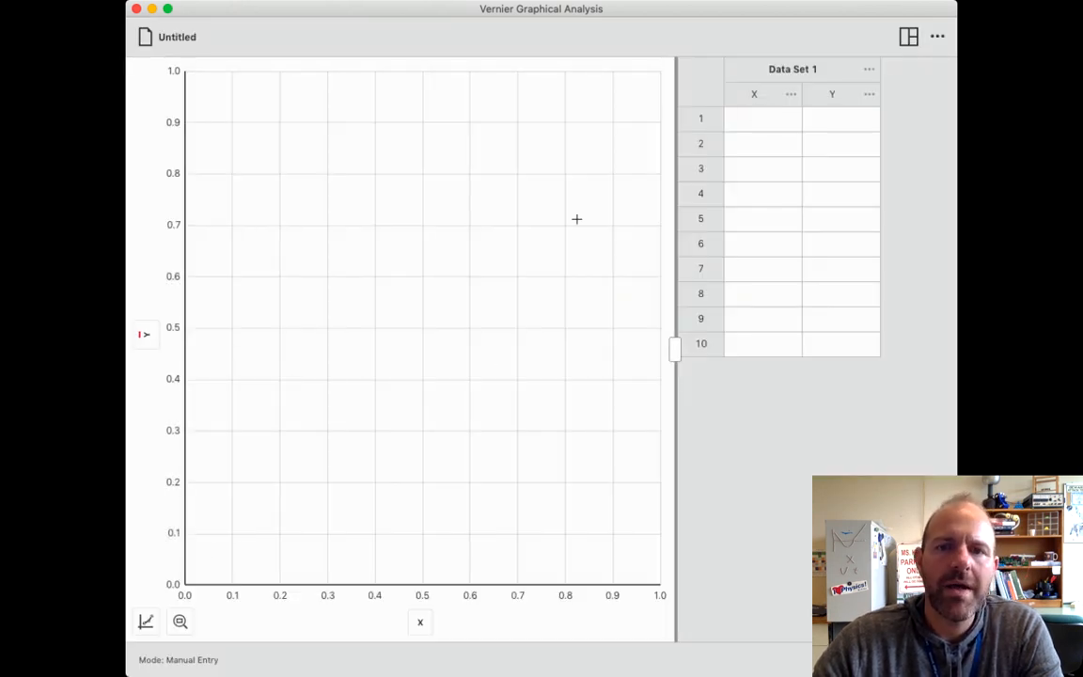
# Widen the graph area until the data table takes up only the space its two columns need.
pyautogui.moveTo(674, 348); pyautogui.dragTo(744, 348)
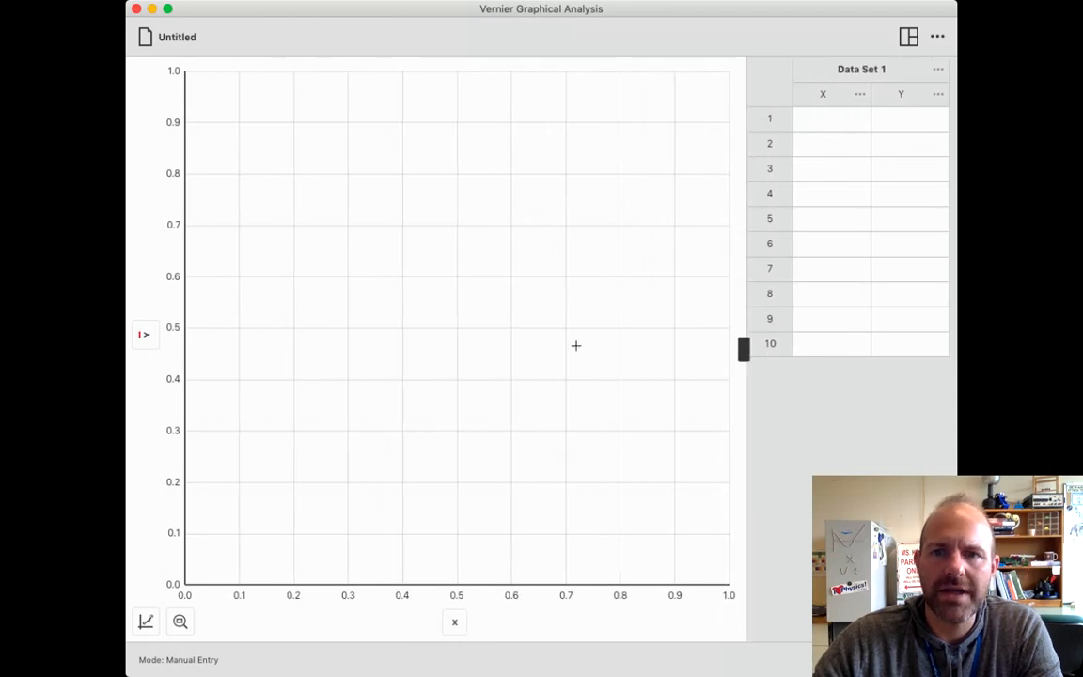
pyautogui.moveTo(576, 346); pyautogui.dragTo(743, 365)
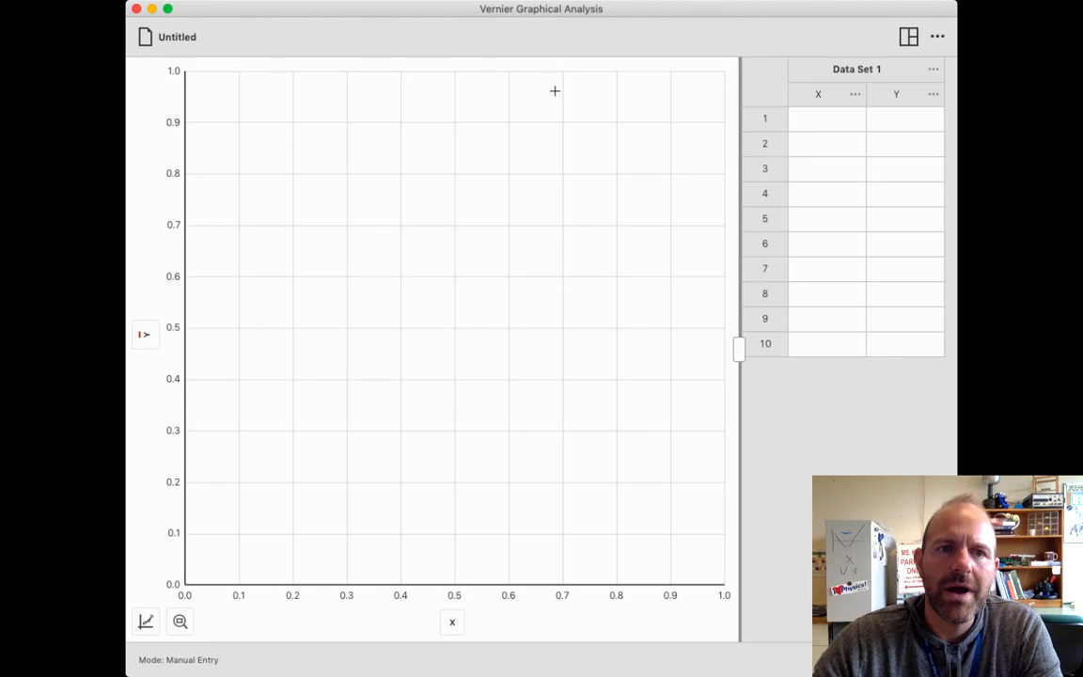
# Rename the data set as "Fast Car".
pyautogui.click(936, 71)
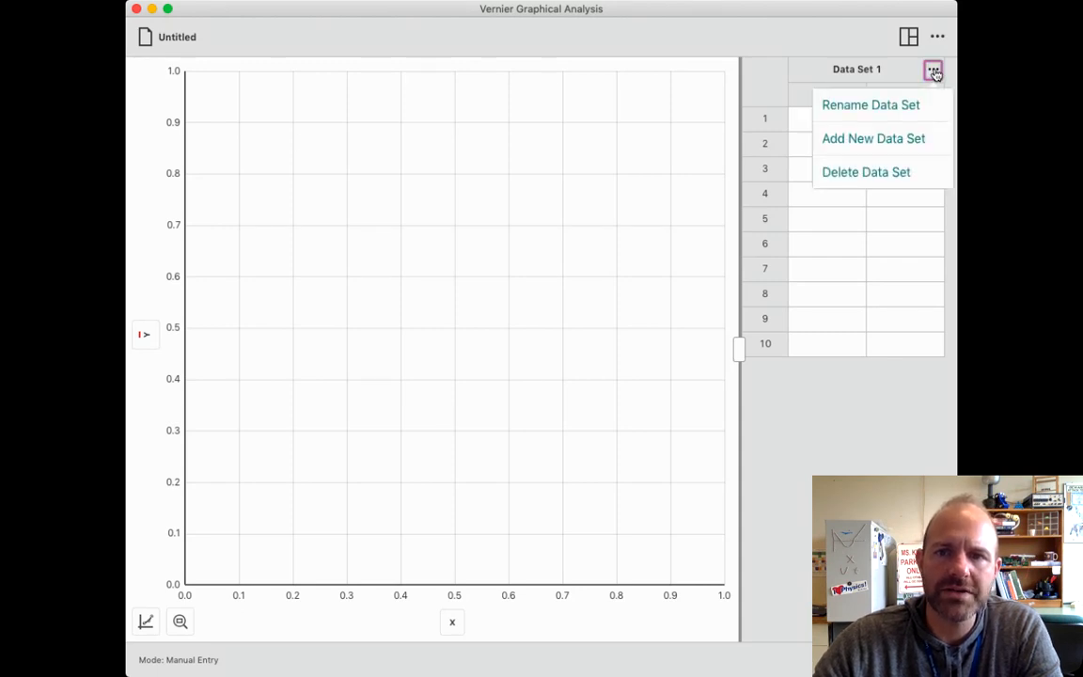
pyautogui.click(879, 108)
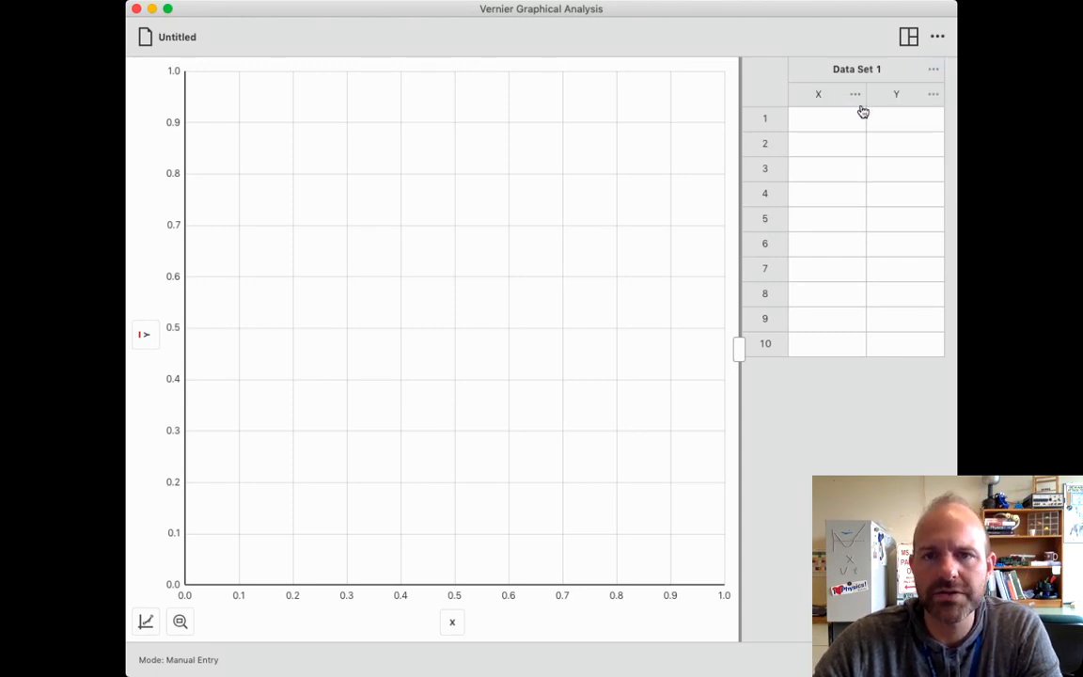
pyautogui.moveTo(542, 354); pyautogui.dragTo(316, 315)
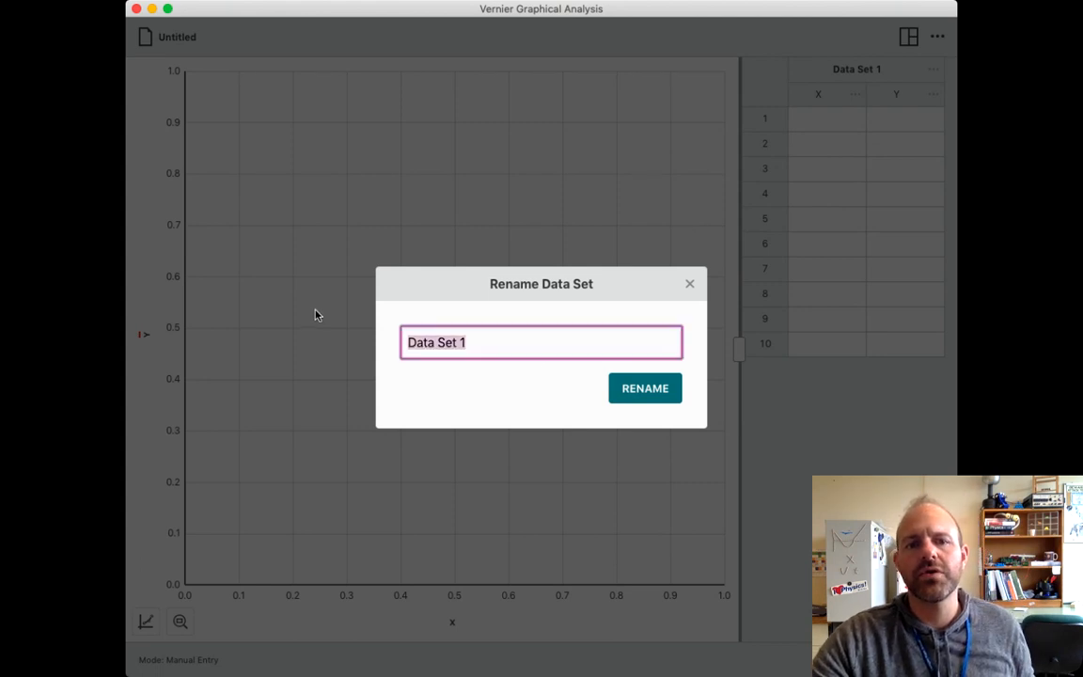
pyautogui.write('posi')
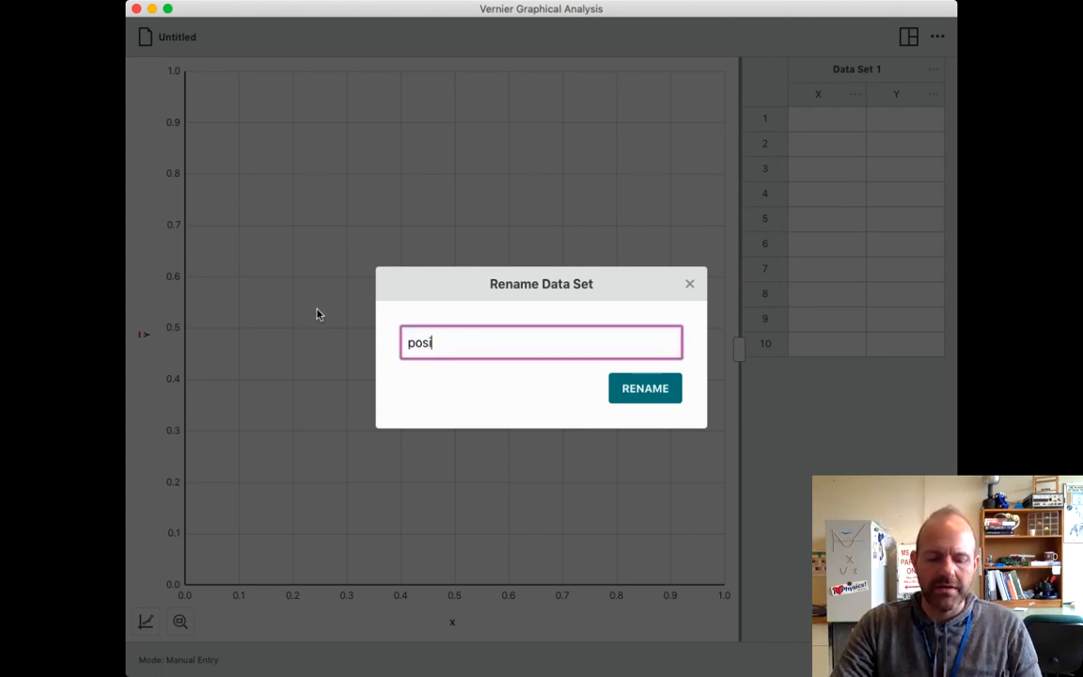
pyautogui.press('BackSpace')
pyautogui.press('BackSpace')
pyautogui.press('BackSpace')
pyautogui.press('BackSpace')
pyautogui.press('BackSpace')
pyautogui.press('BackSpace')
pyautogui.press('BackSpace')
pyautogui.press('BackSpace')
pyautogui.write('Fast Car')
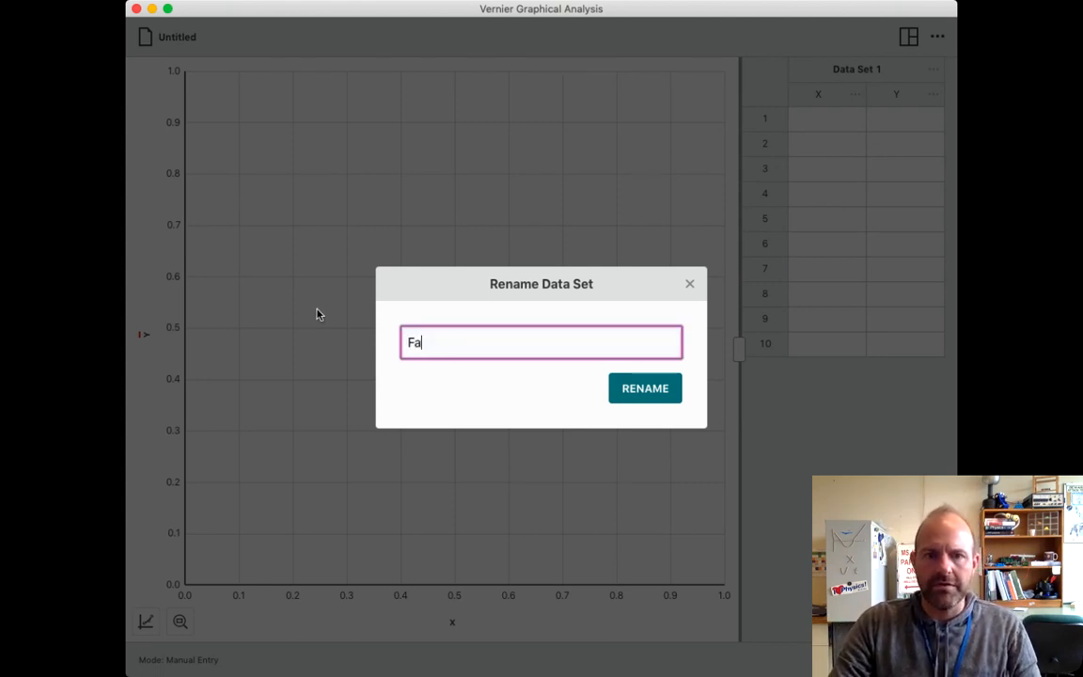
pyautogui.click(636, 388)
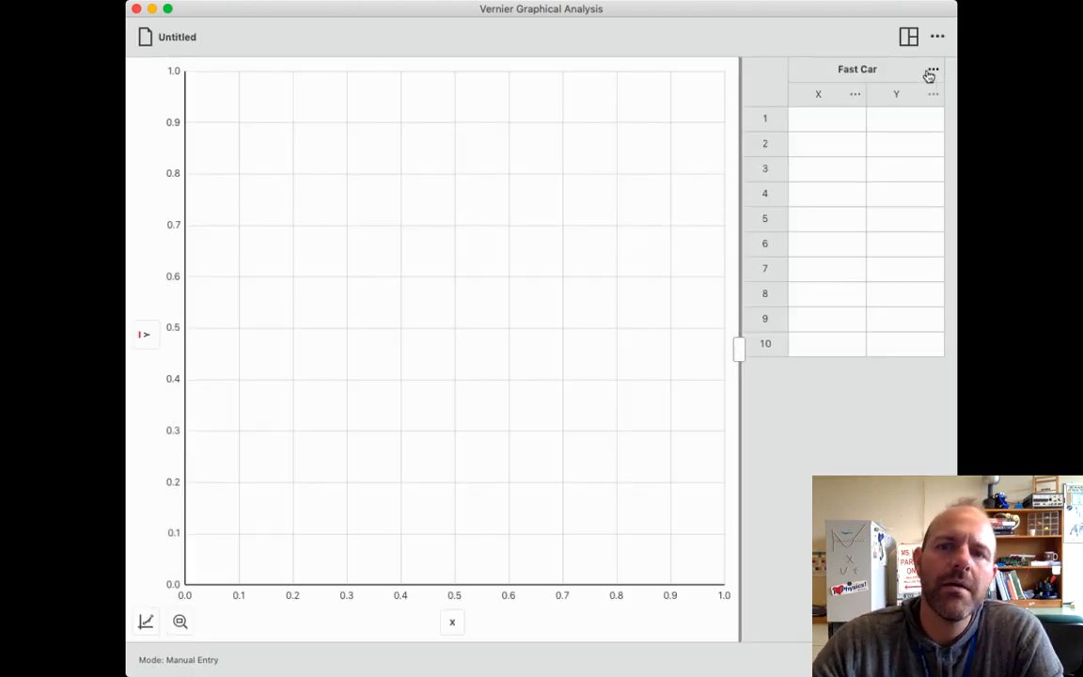
pyautogui.click(931, 72)
pyautogui.click(801, 105)
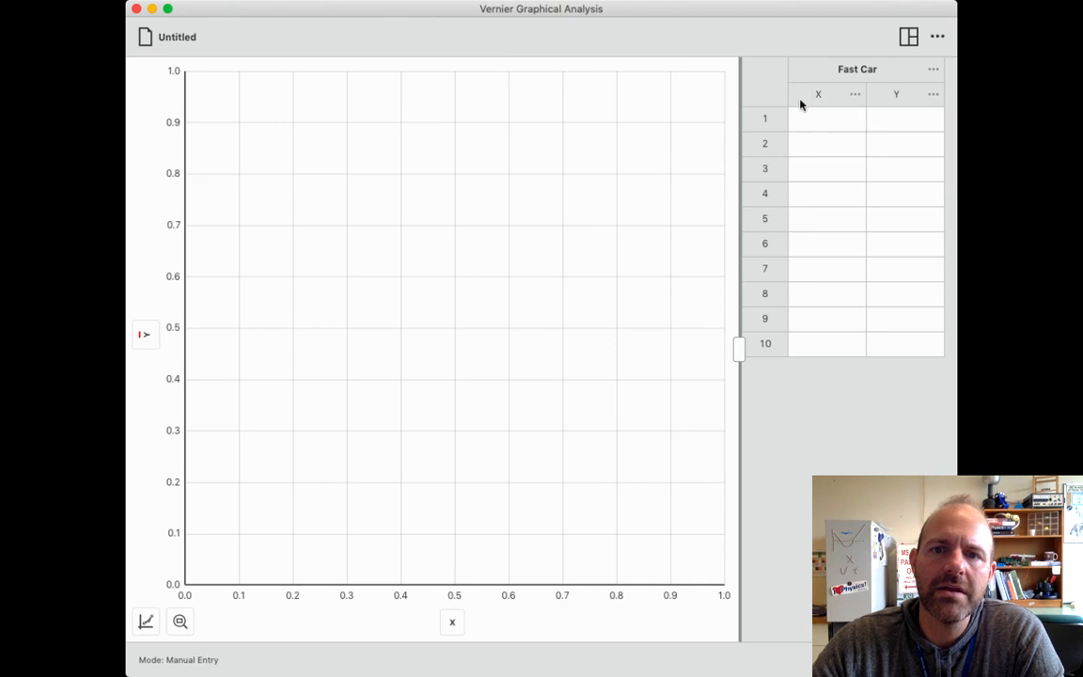
pyautogui.click(854, 95)
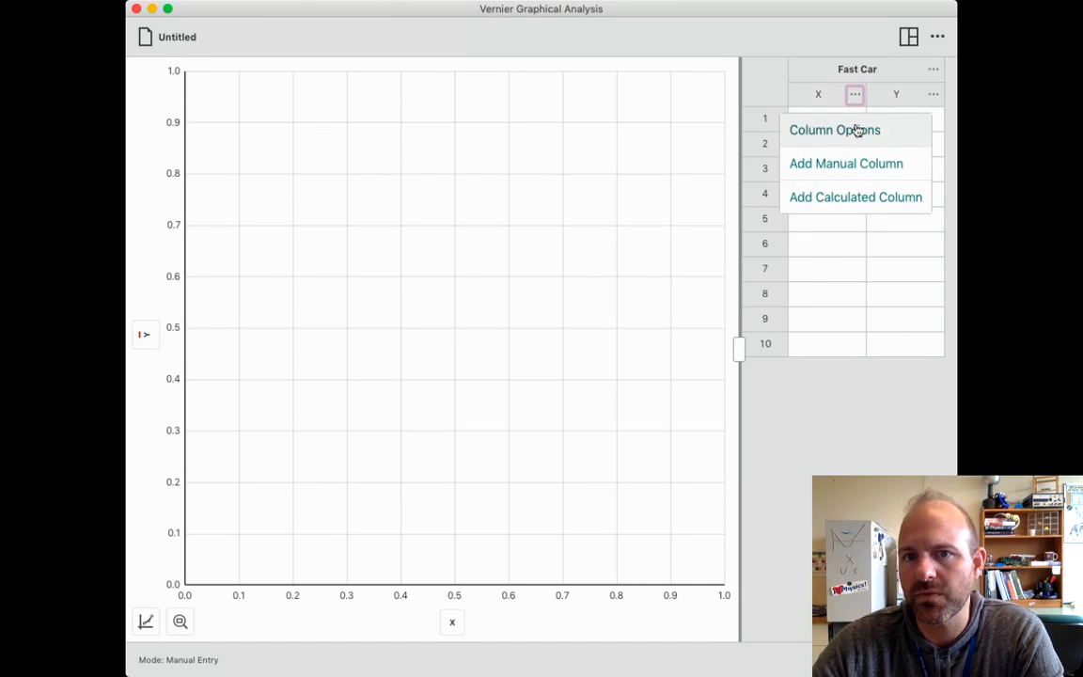
pyautogui.click(851, 130)
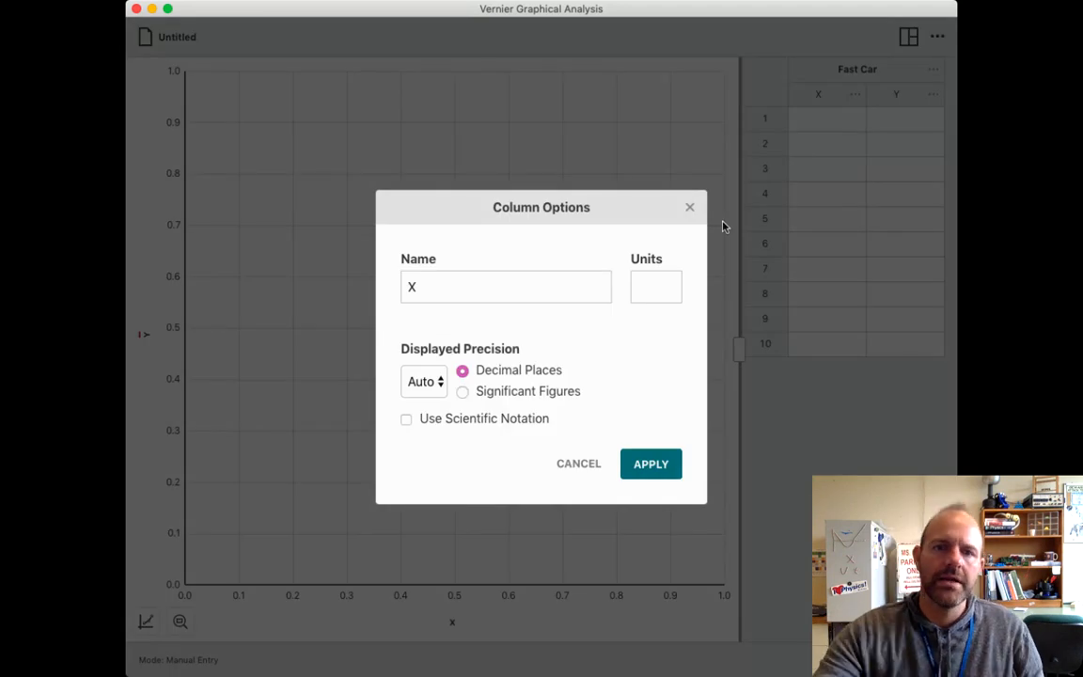
pyautogui.click(563, 280)
pyautogui.press('BackSpace')
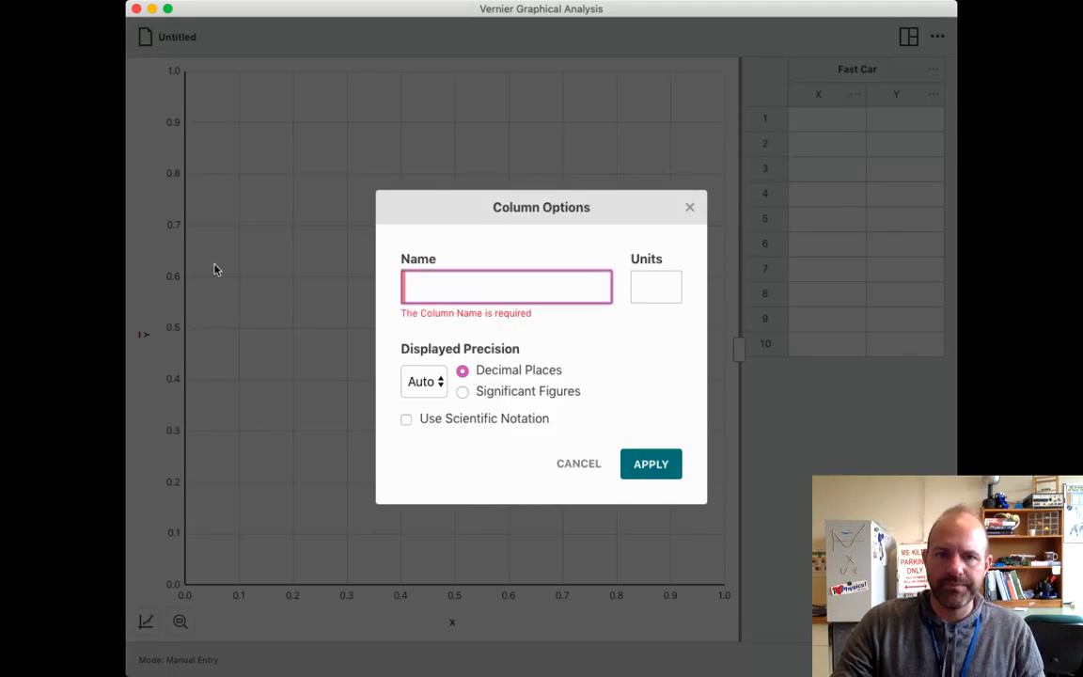
pyautogui.write('position')
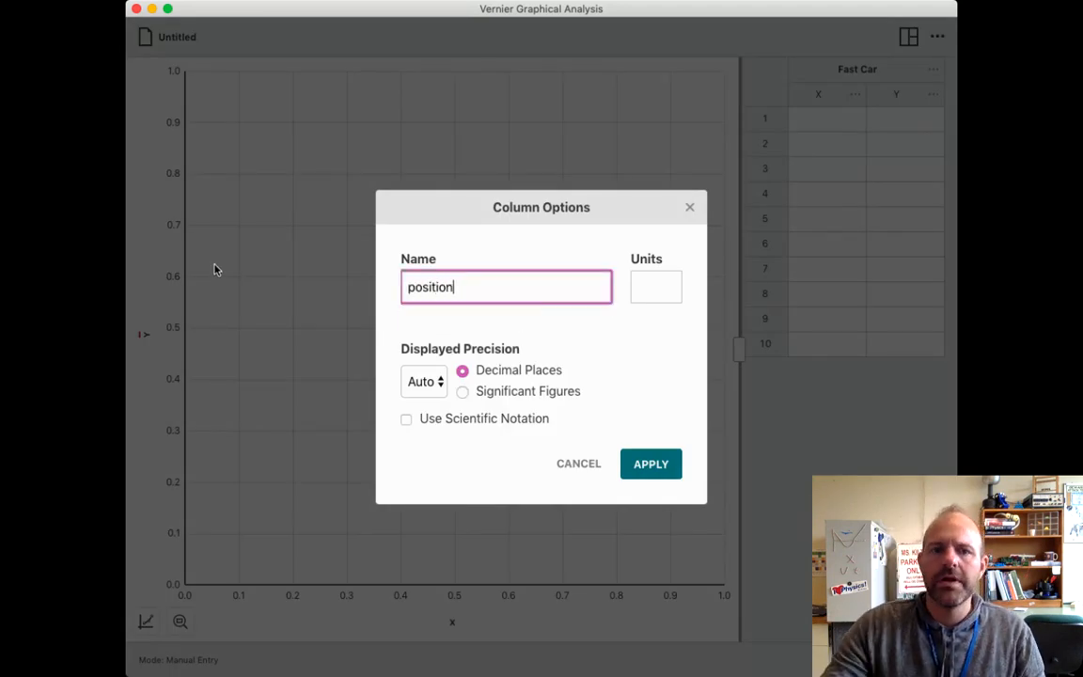
pyautogui.click(588, 465)
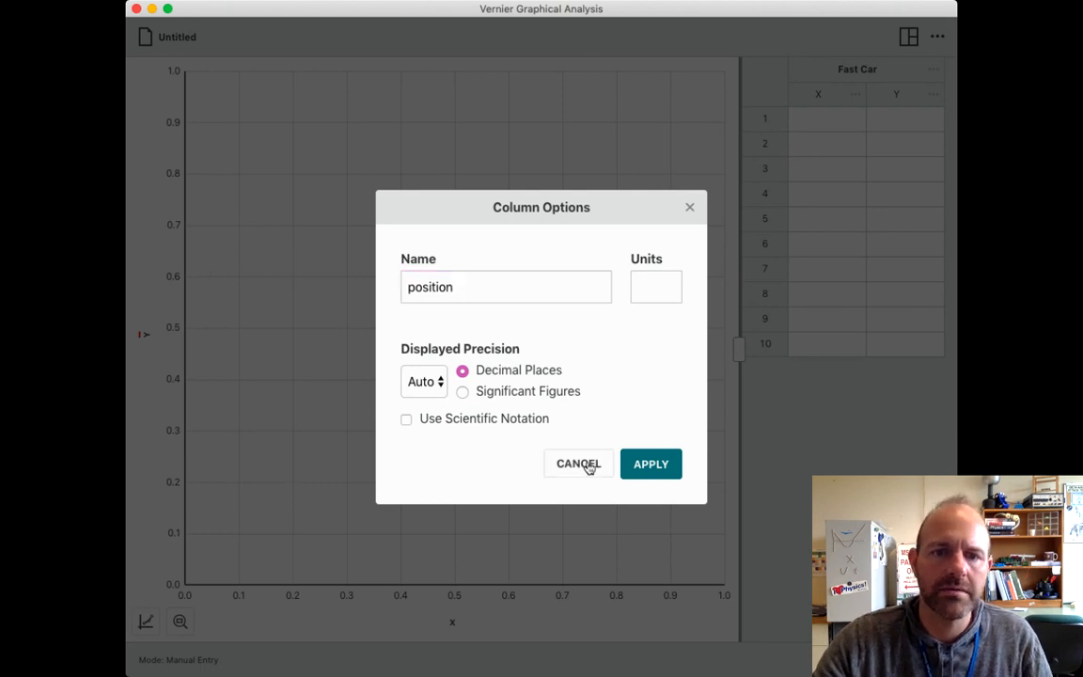
# Rename the X column as "time" with units of s.
pyautogui.click(854, 94)
pyautogui.click(843, 138)
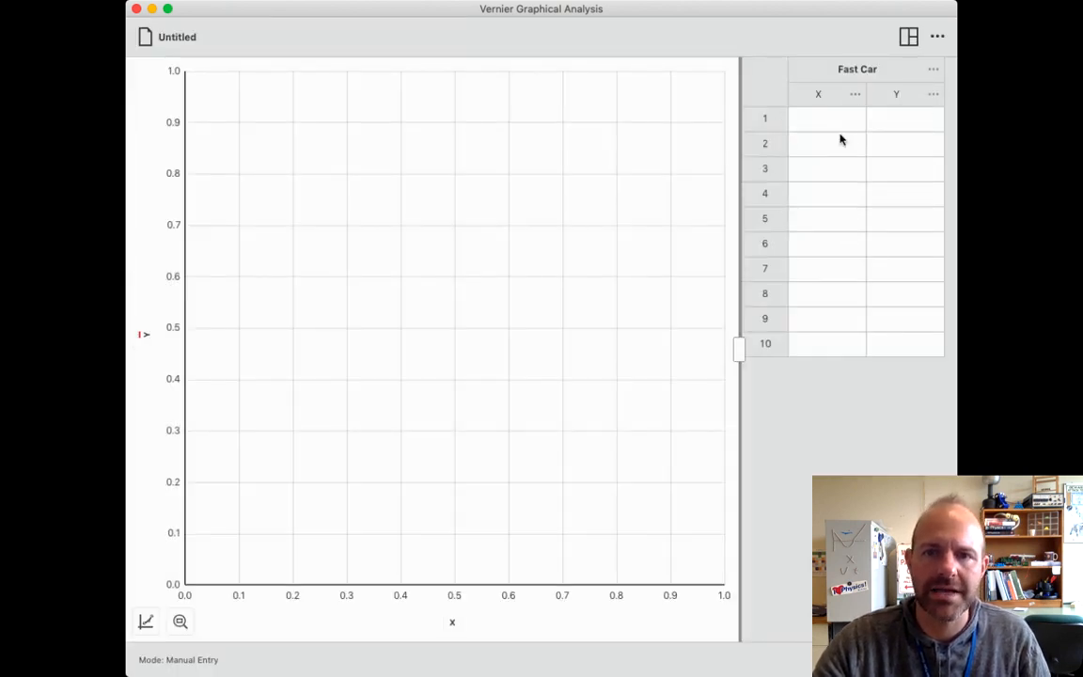
pyautogui.click(512, 291)
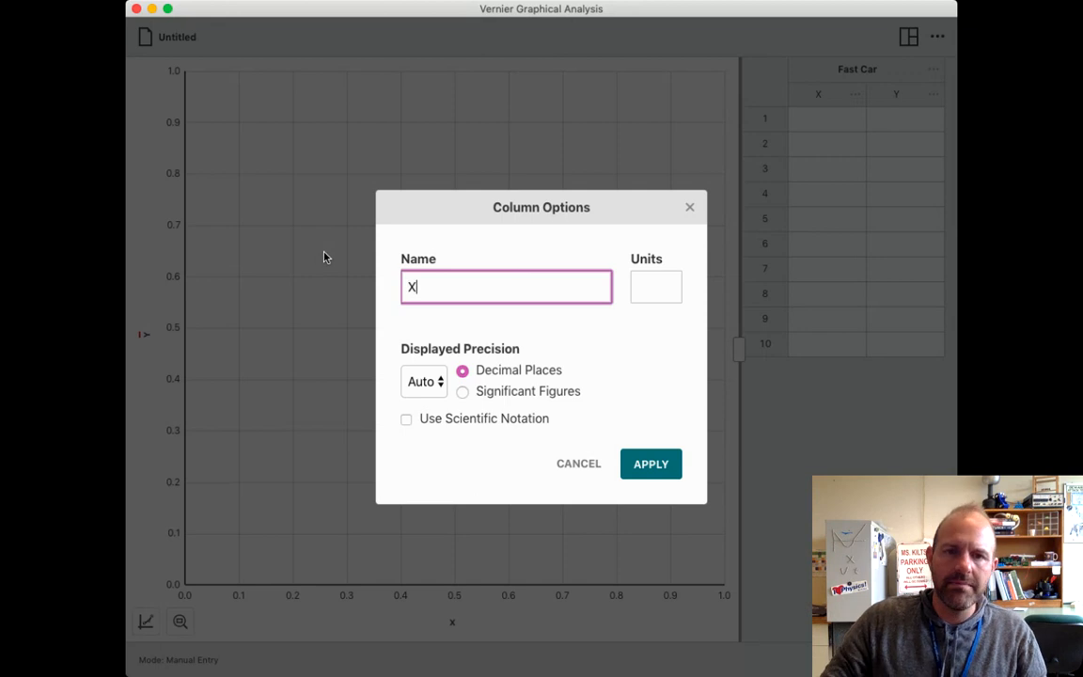
pyautogui.press('BackSpace')
pyautogui.write('time')
pyautogui.press('Tab')
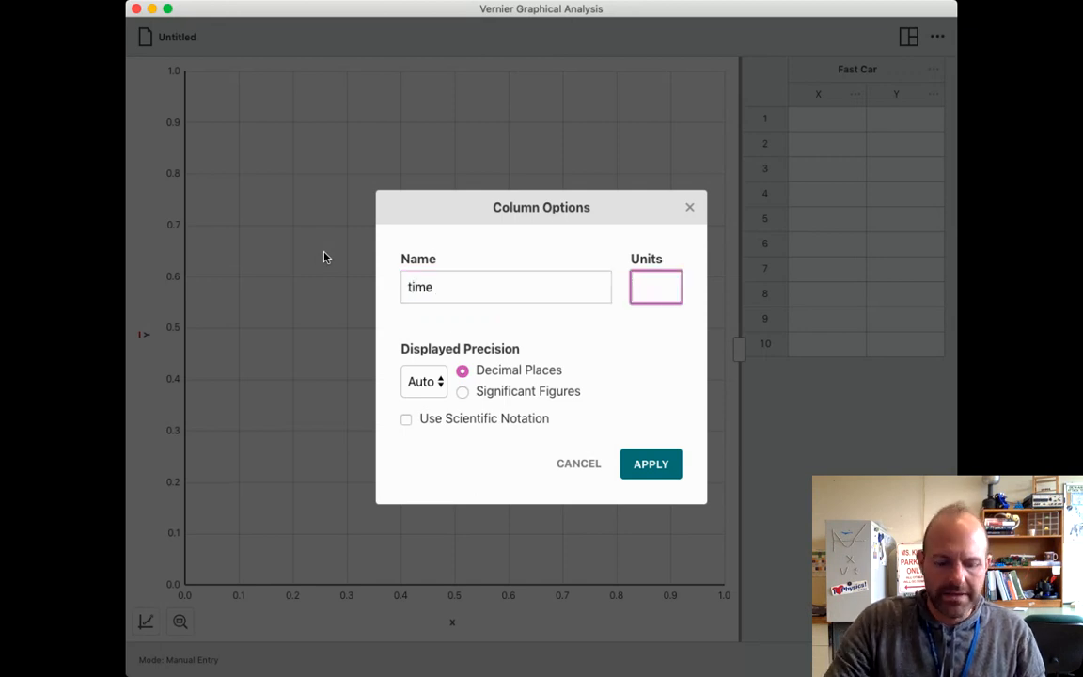
pyautogui.click(645, 463)
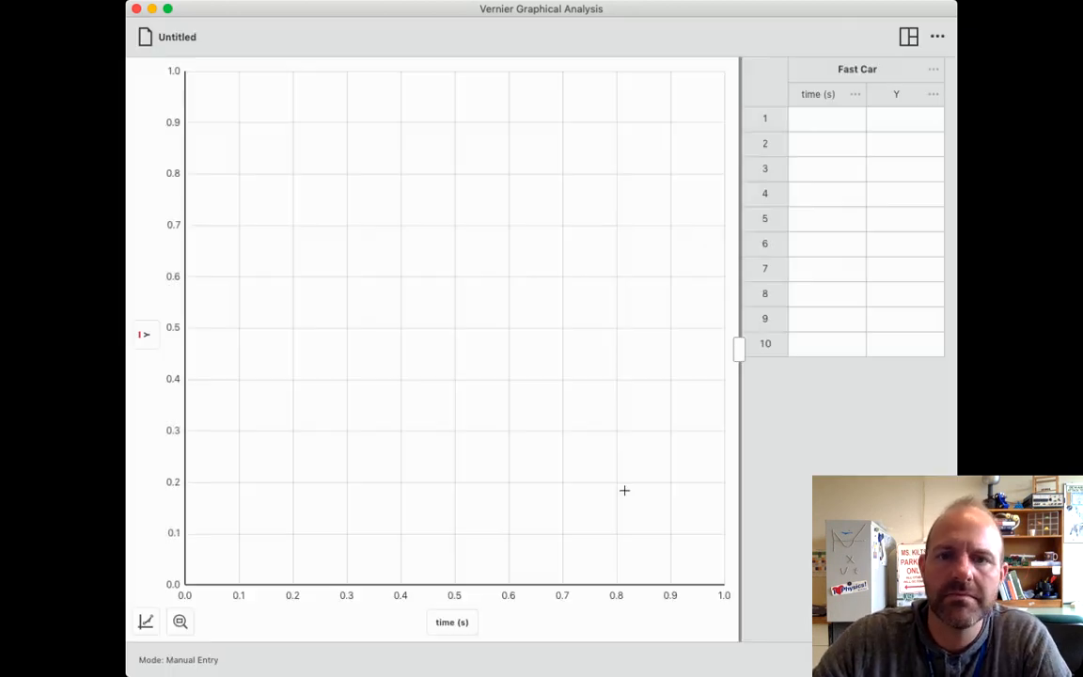
# Rename the Y column as "position" with units of m.
pyautogui.click(932, 94)
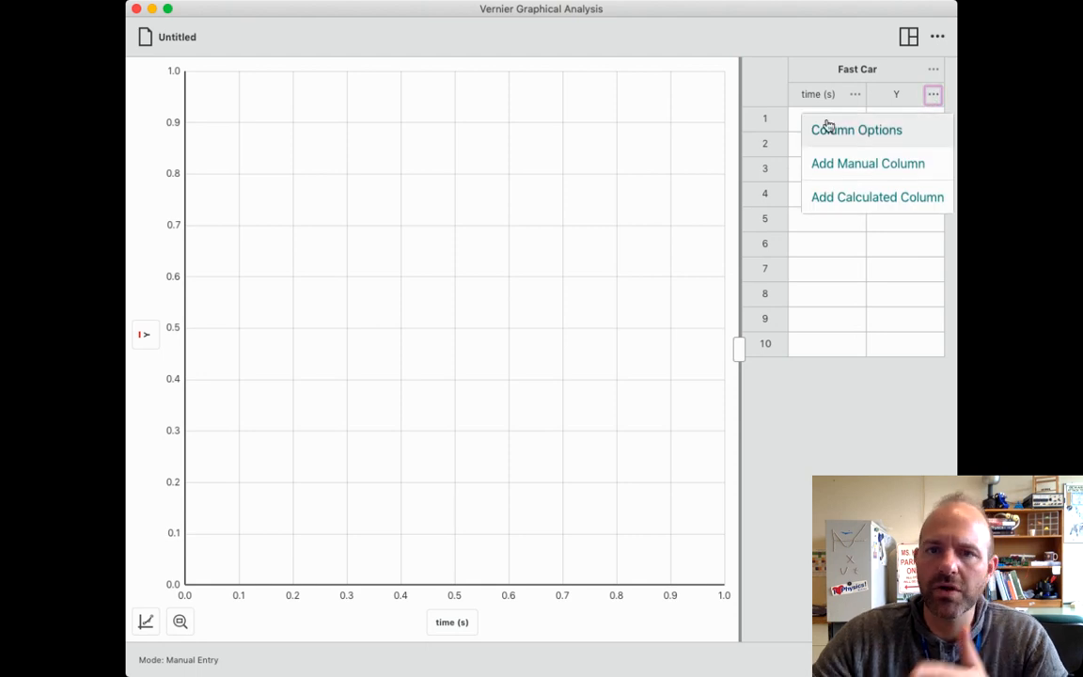
pyautogui.click(855, 130)
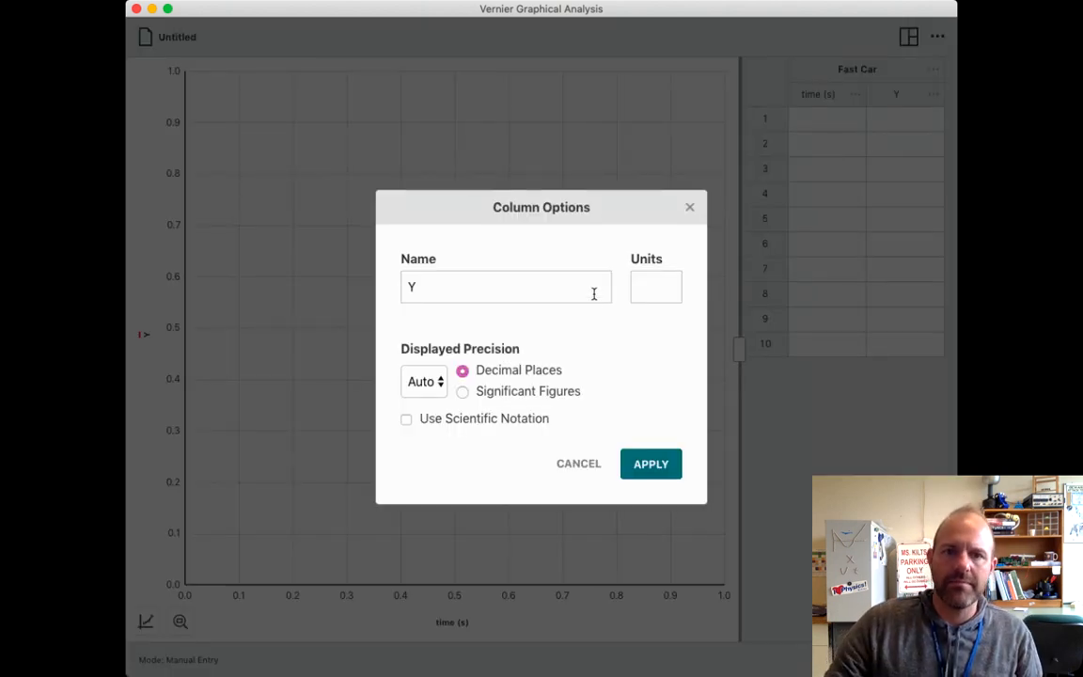
pyautogui.click(589, 286)
pyautogui.press('BackSpace')
pyautogui.write('position')
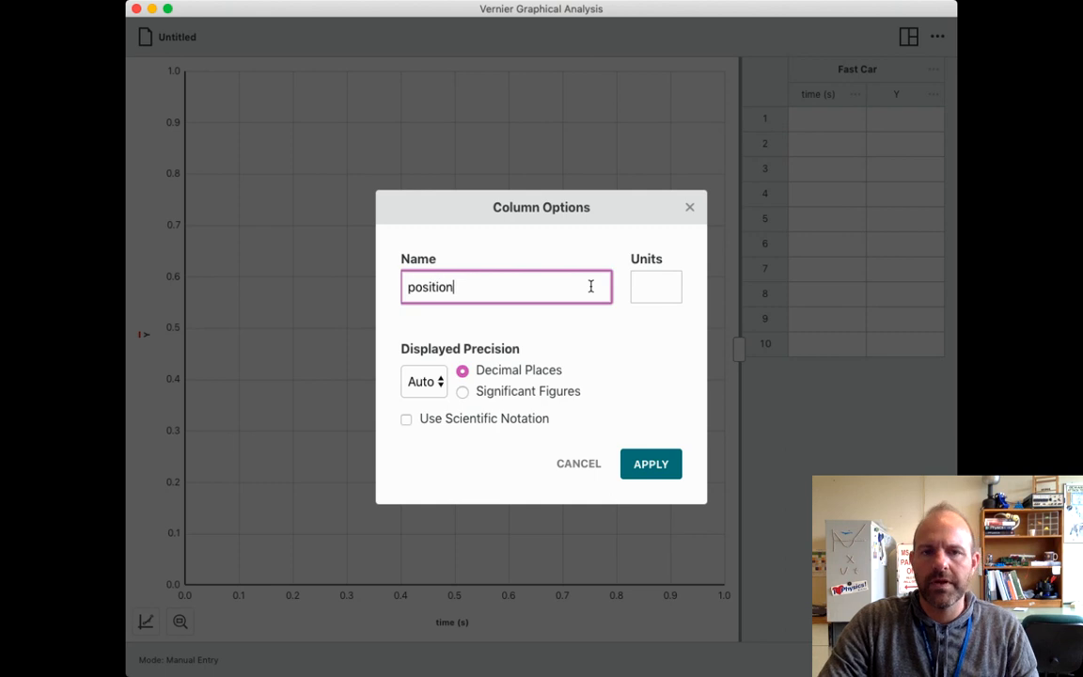
pyautogui.press('Tab')
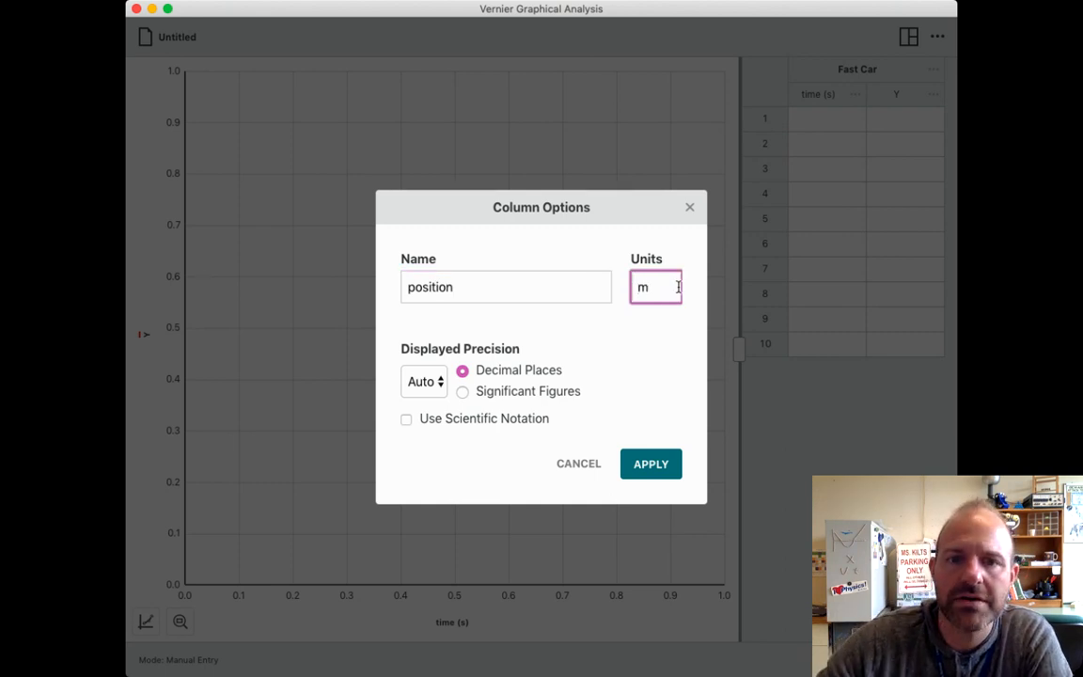
pyautogui.press('Return')
# Look through the column and data set options of the graph's vertical axis and the column choices of its horizontal axis.
pyautogui.click(147, 315)
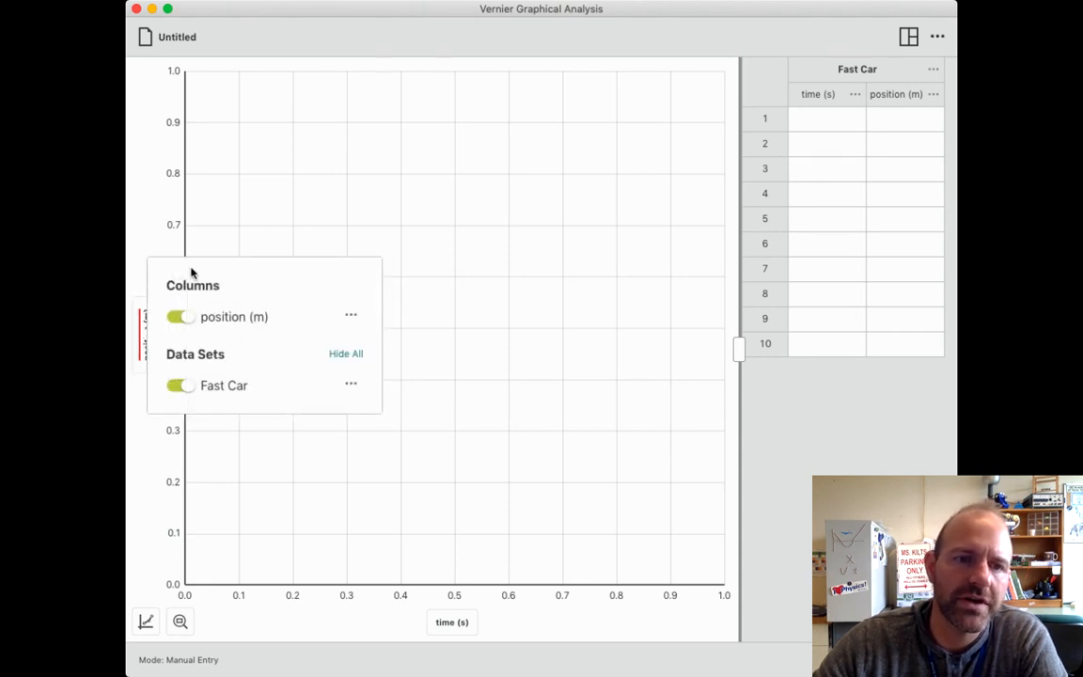
pyautogui.click(178, 318)
pyautogui.click(181, 318)
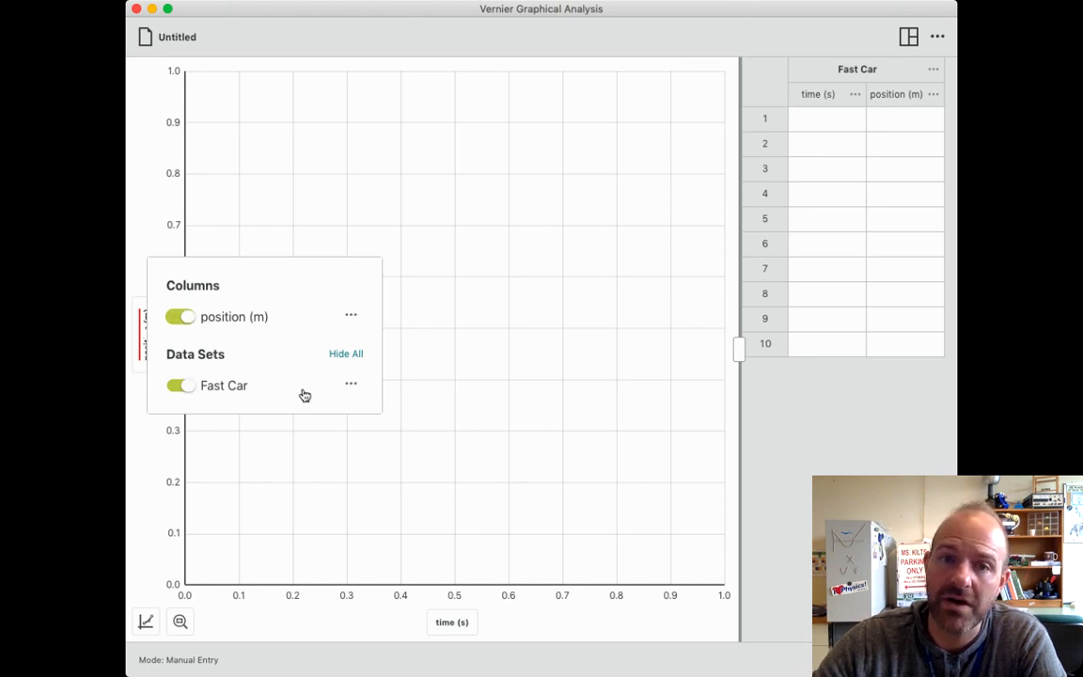
pyautogui.click(351, 386)
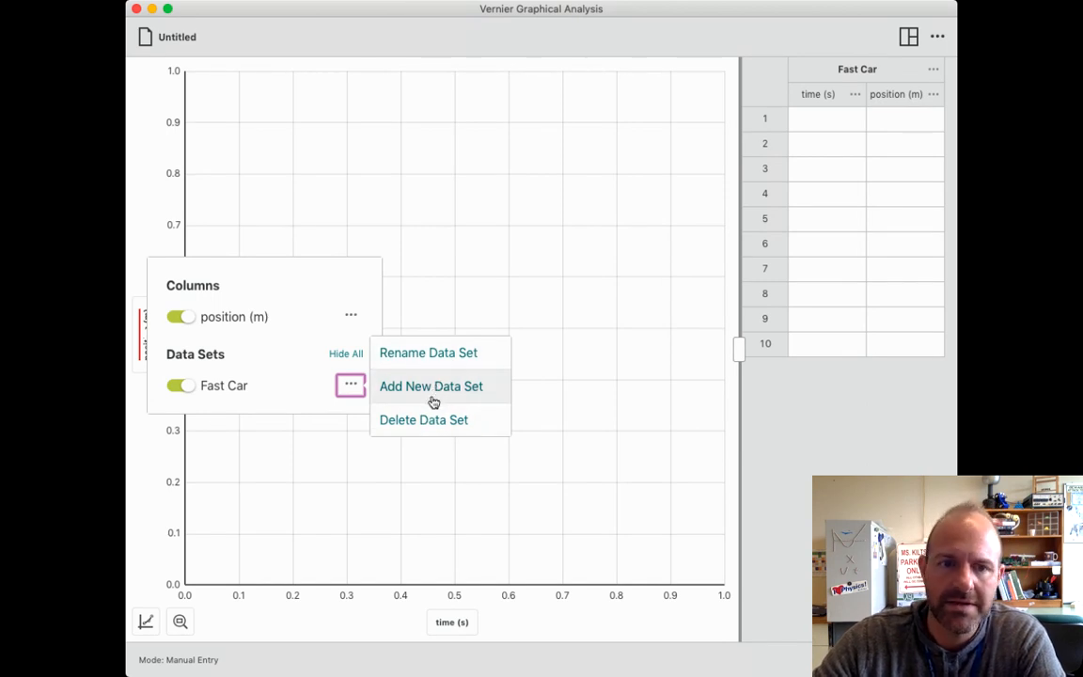
pyautogui.click(370, 477)
pyautogui.click(457, 630)
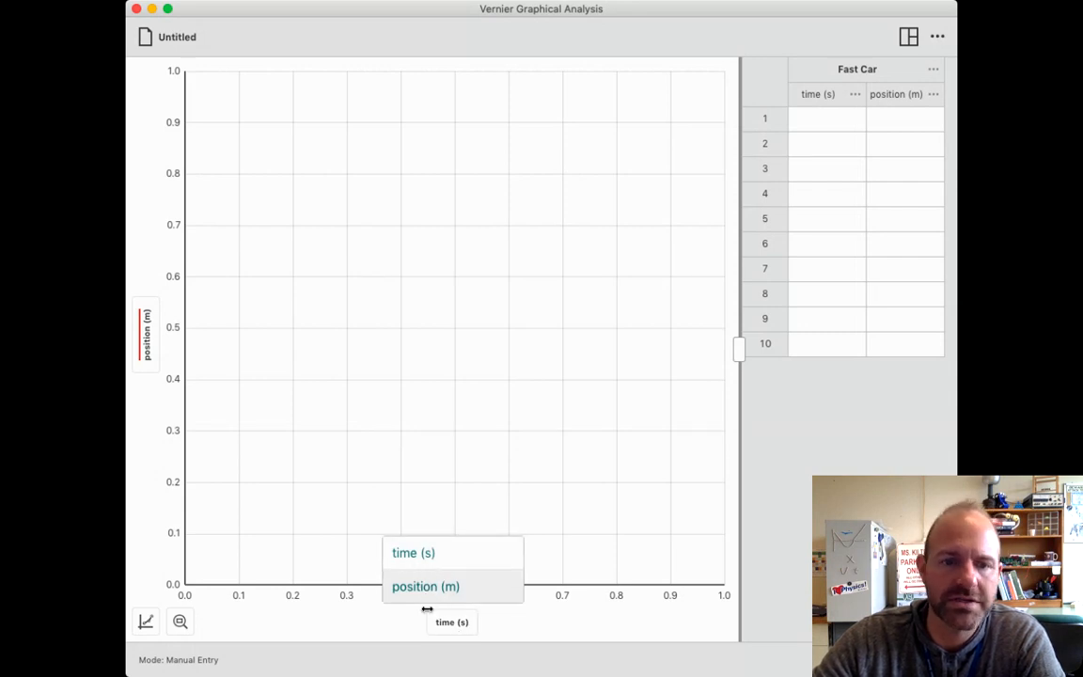
pyautogui.click(567, 636)
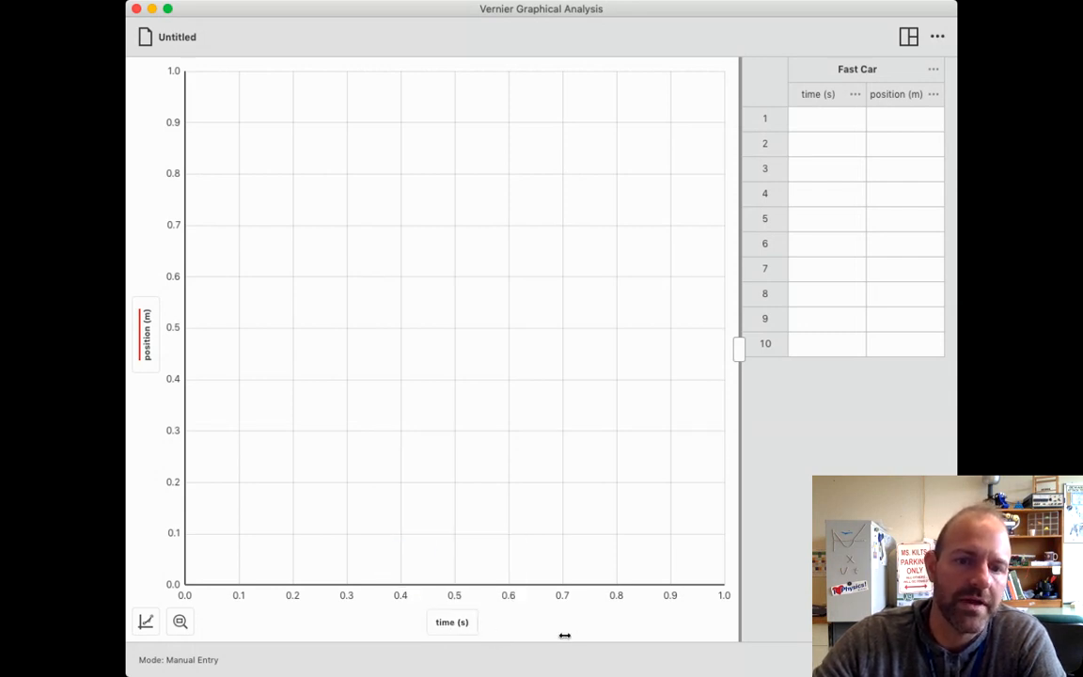
# Add a new data set and widen the data table until the columns of both data sets fit.
pyautogui.click(149, 339)
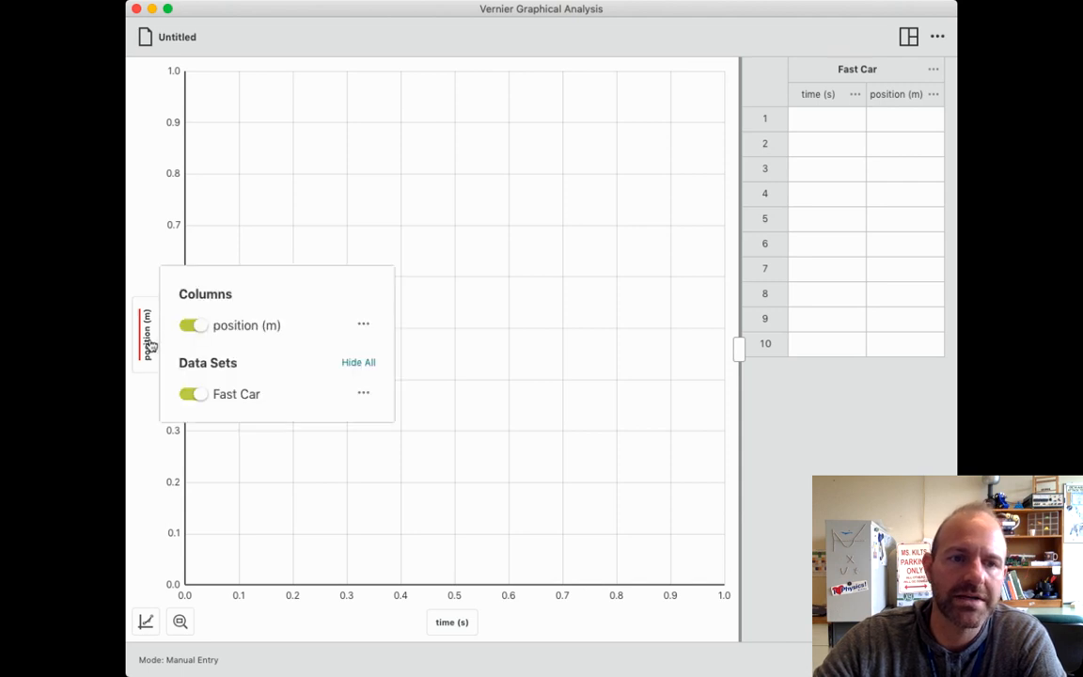
pyautogui.click(364, 394)
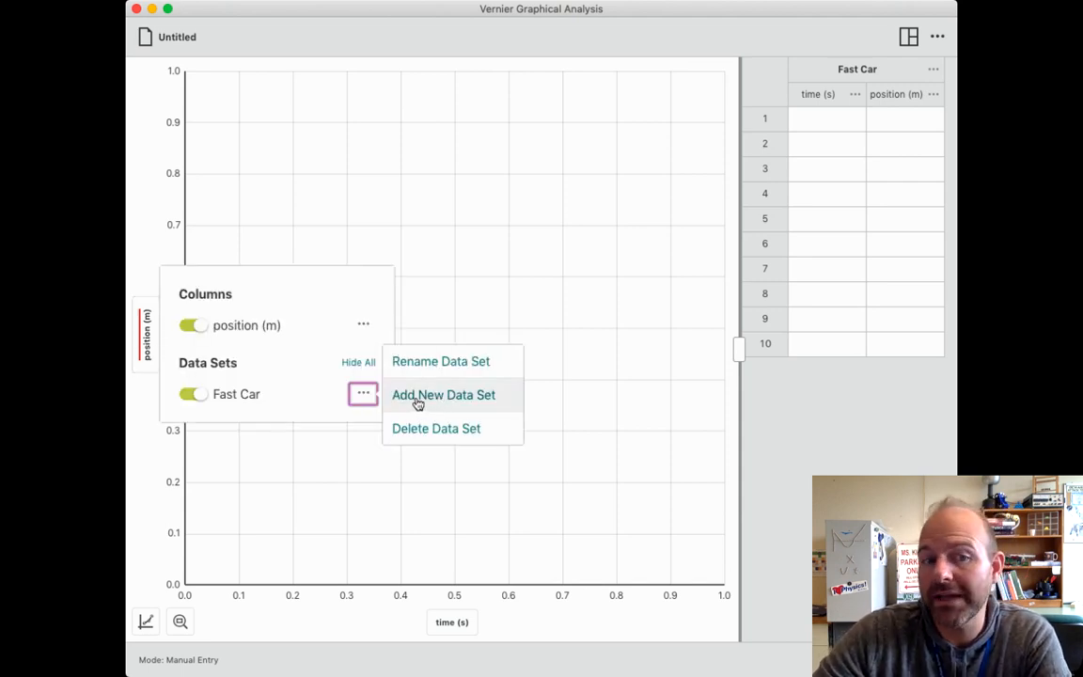
pyautogui.click(470, 405)
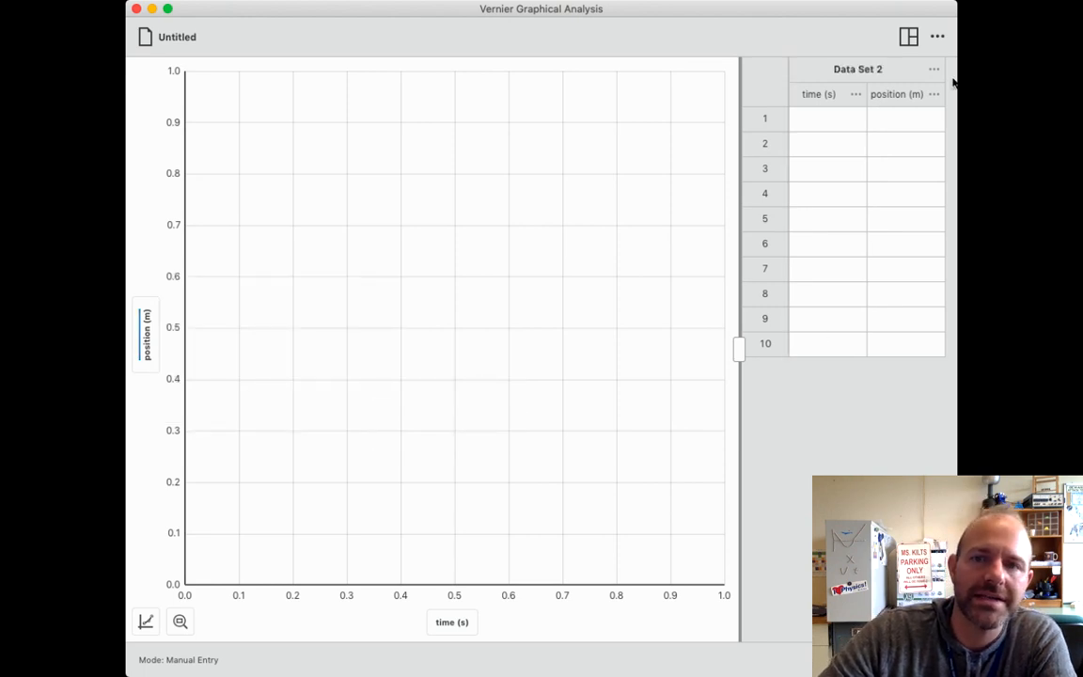
pyautogui.moveTo(739, 349); pyautogui.dragTo(526, 348)
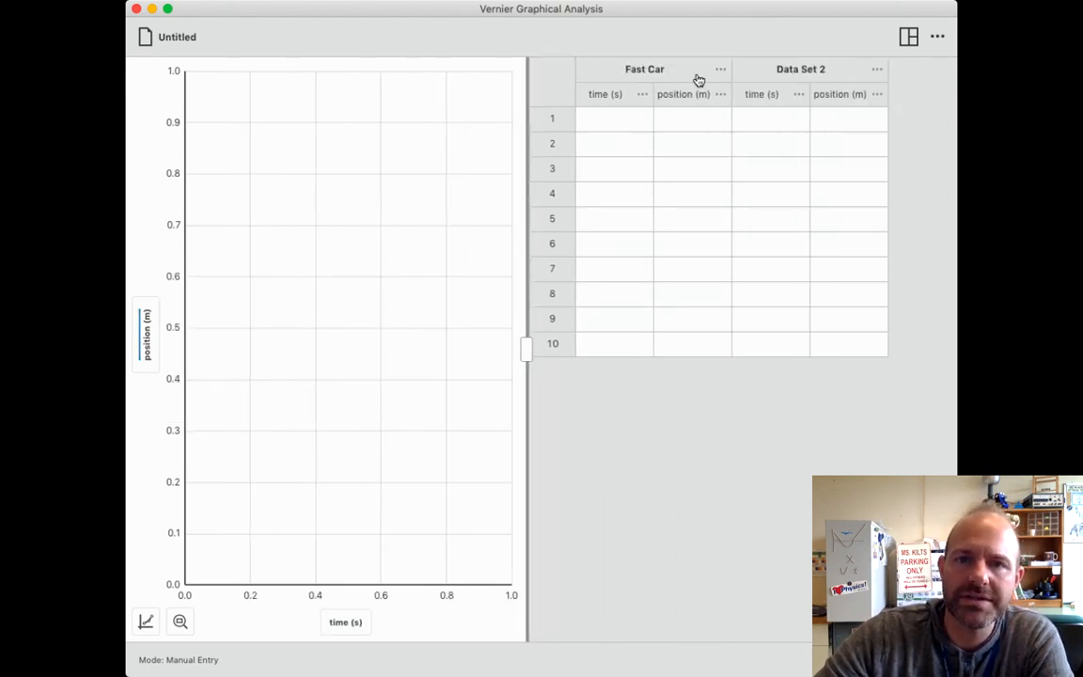
# Rename the second data set as "Slow Car".
pyautogui.click(876, 70)
pyautogui.click(875, 105)
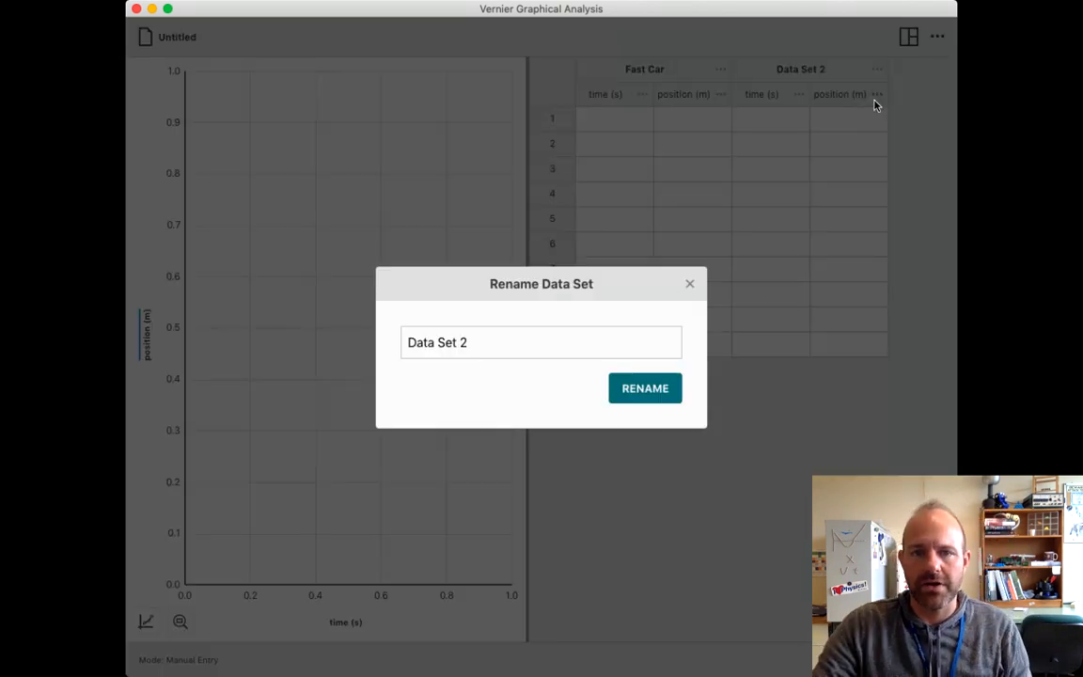
pyautogui.click(479, 338)
pyautogui.press('super+a')
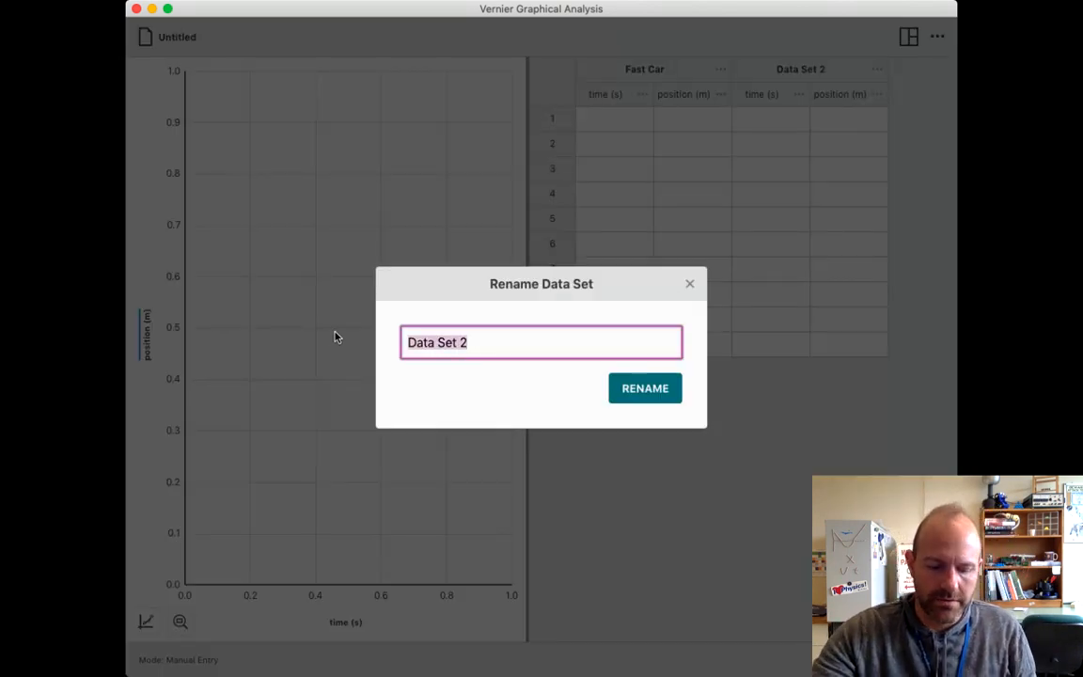
pyautogui.write('Slow Car')
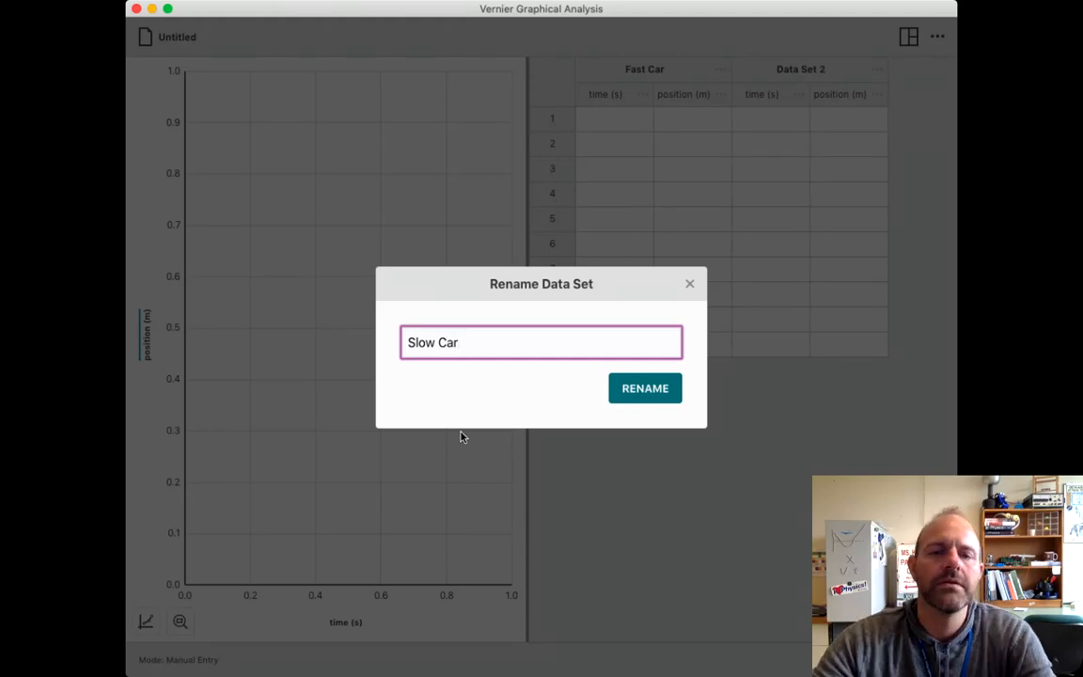
pyautogui.click(657, 387)
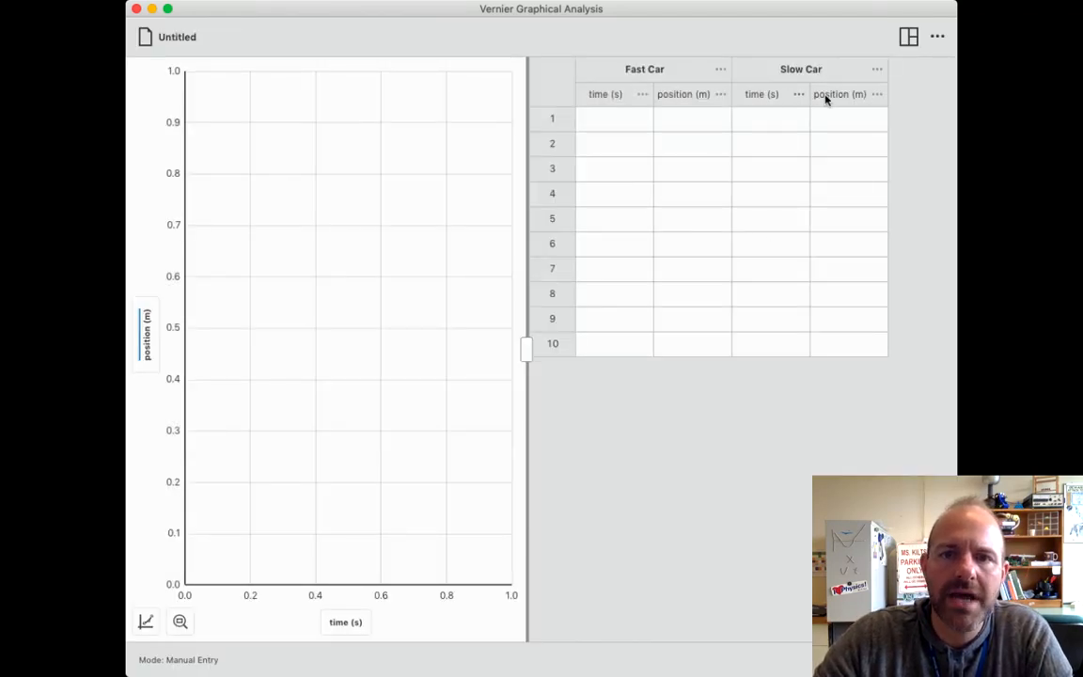
# Widen the graph area until the data table takes up only the space its four columns need.
pyautogui.moveTo(520, 342); pyautogui.dragTo(584, 340)
pyautogui.hscroll(3, 858, 185)
pyautogui.hscroll(-3, 855, 182)
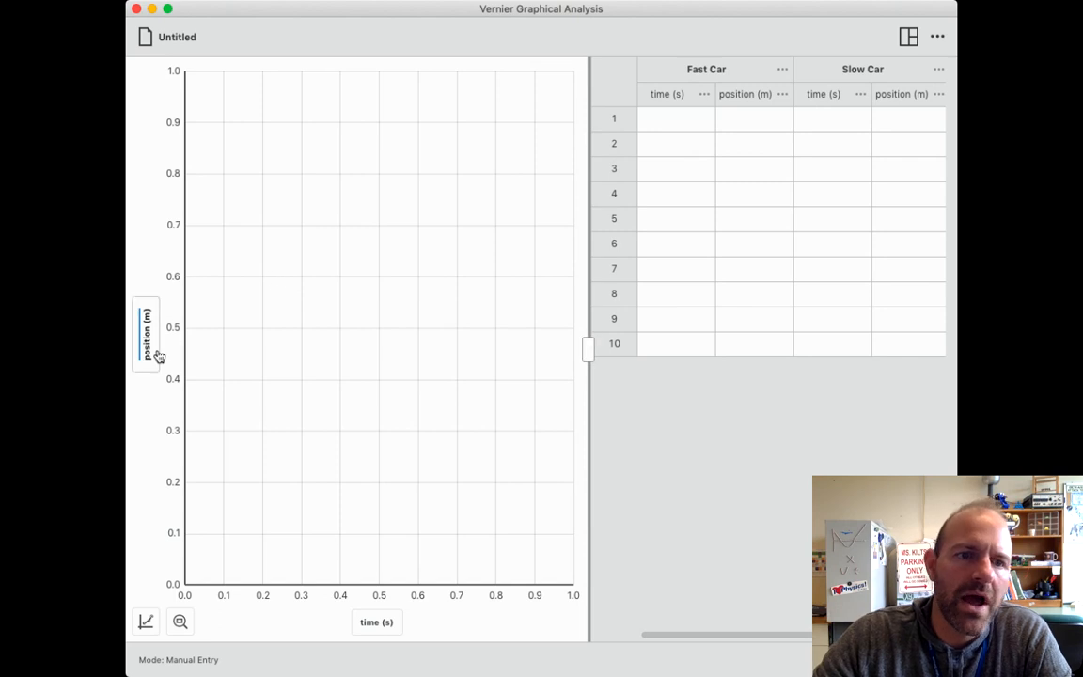
# Show the Fast Car data set on the graph's vertical axis and hide the Slow Car data set.
pyautogui.click(148, 350)
pyautogui.click(200, 371)
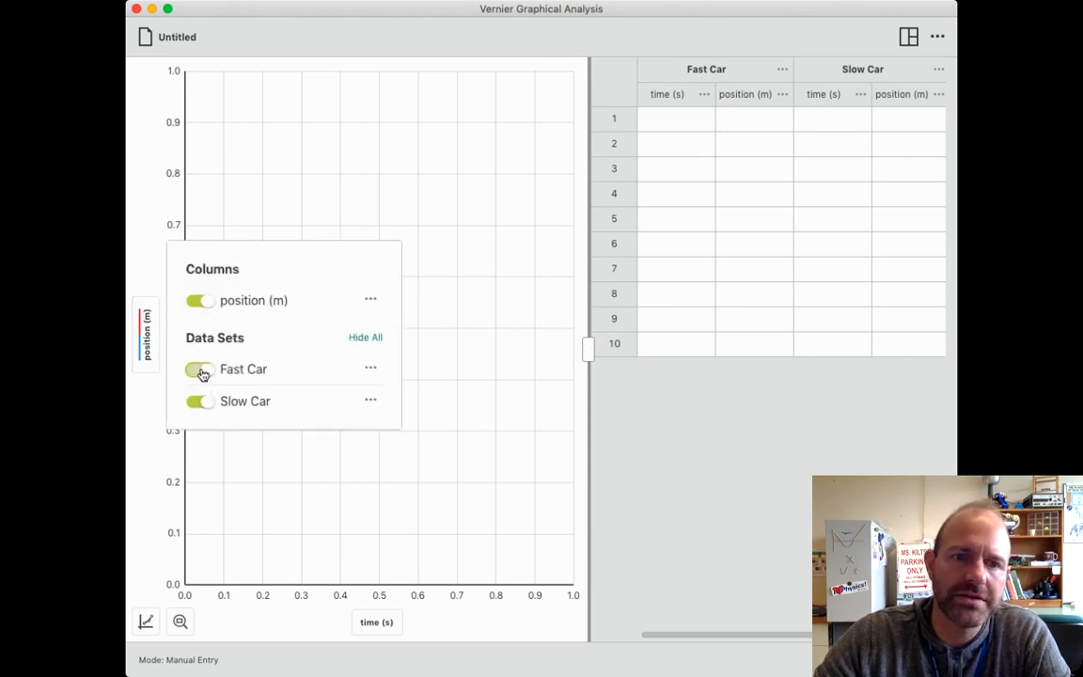
pyautogui.click(206, 406)
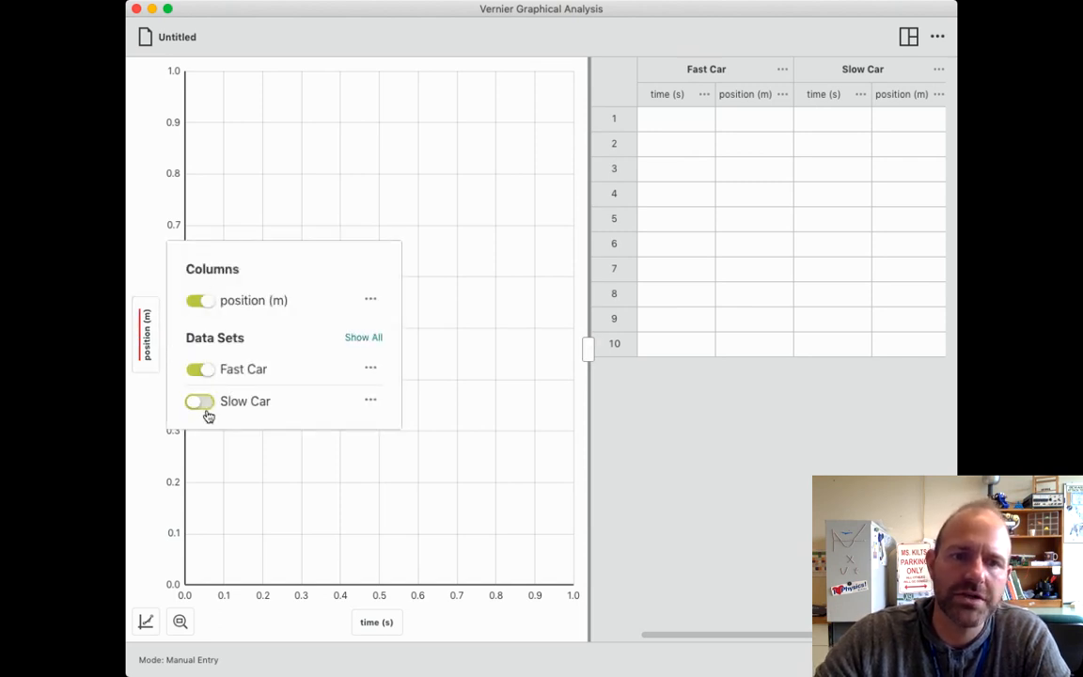
pyautogui.click(206, 375)
pyautogui.click(209, 374)
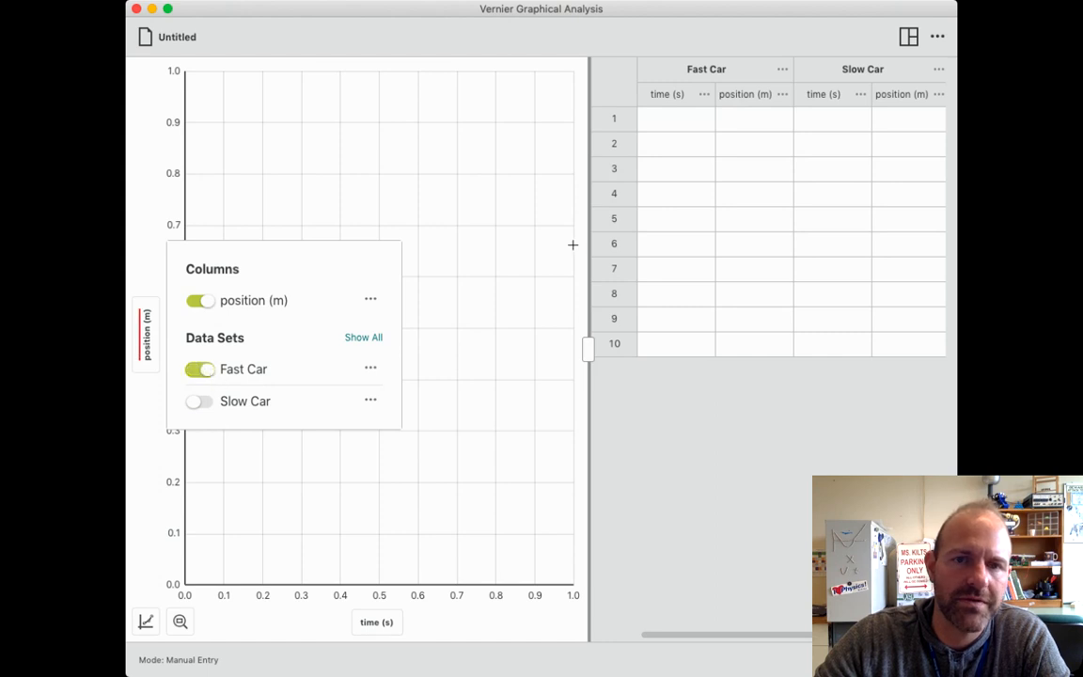
pyautogui.click(693, 222)
# Enter the times 0, 1, 2, 3, 4, 5 and 6 in rows 1 to 7 of the Fast Car time column.
pyautogui.click(686, 121)
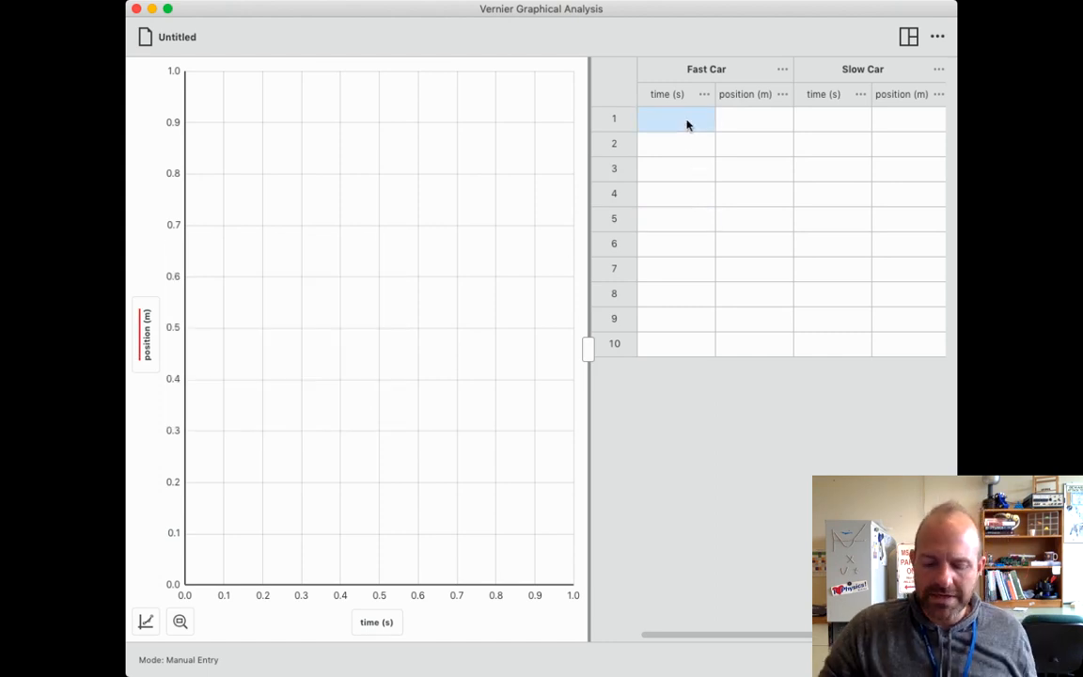
pyautogui.write('0')
pyautogui.press('Return')
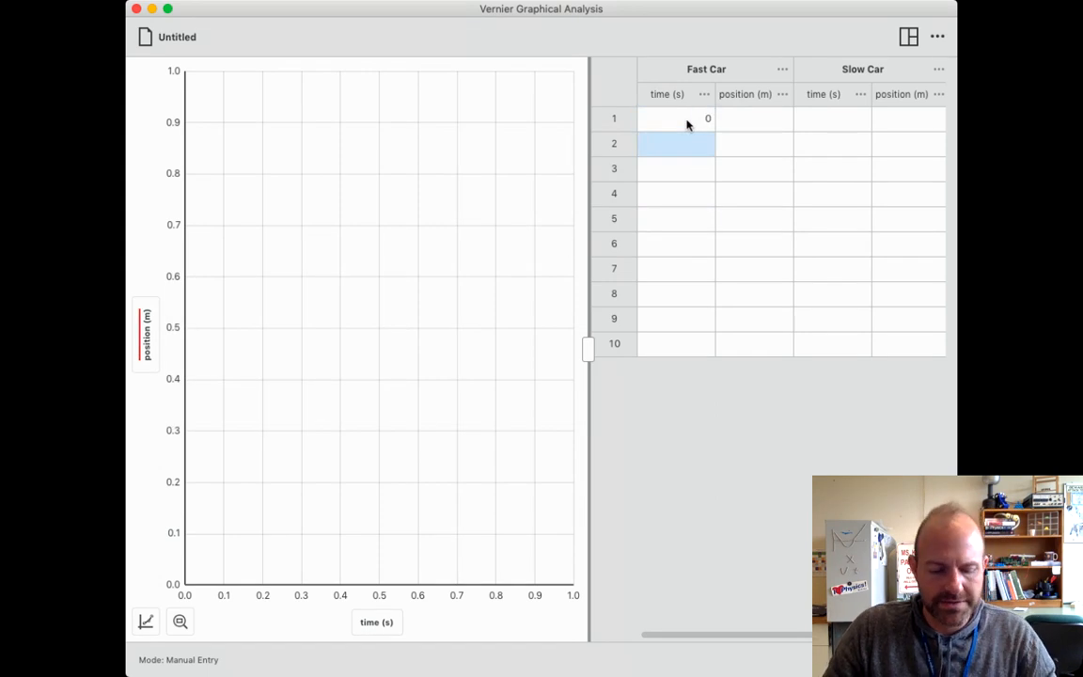
pyautogui.write('1')
pyautogui.press('Return')
pyautogui.write('2')
pyautogui.press('Return')
pyautogui.write('3')
pyautogui.press('Return')
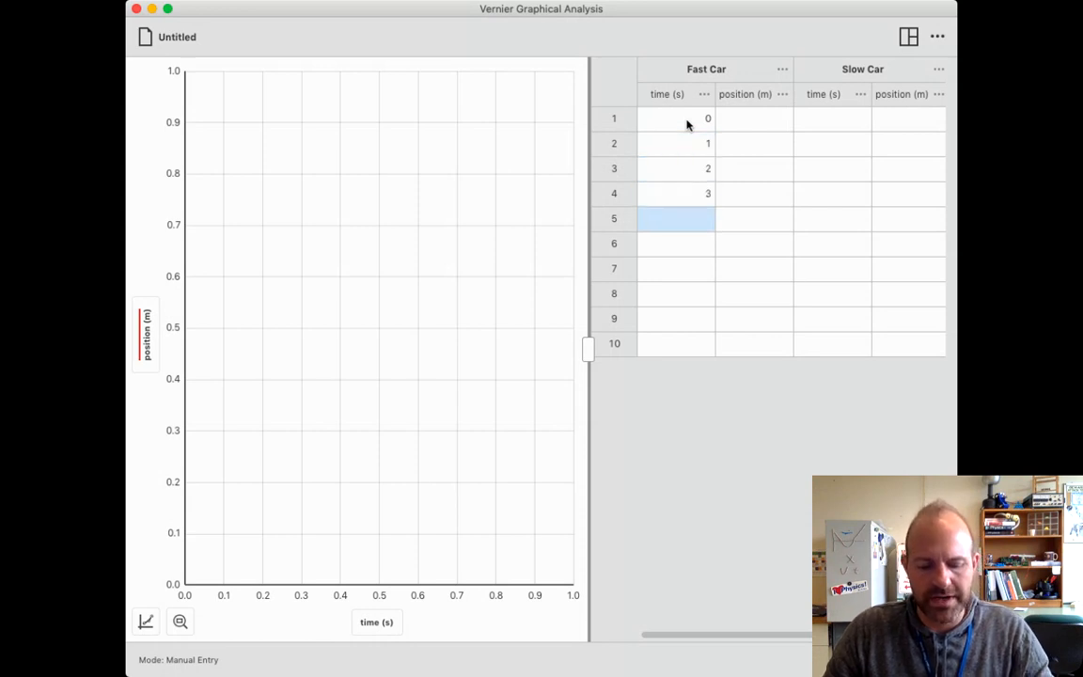
pyautogui.write('4')
pyautogui.press('Return')
pyautogui.write('5')
pyautogui.press('Return')
pyautogui.write('6')
pyautogui.press('Return')
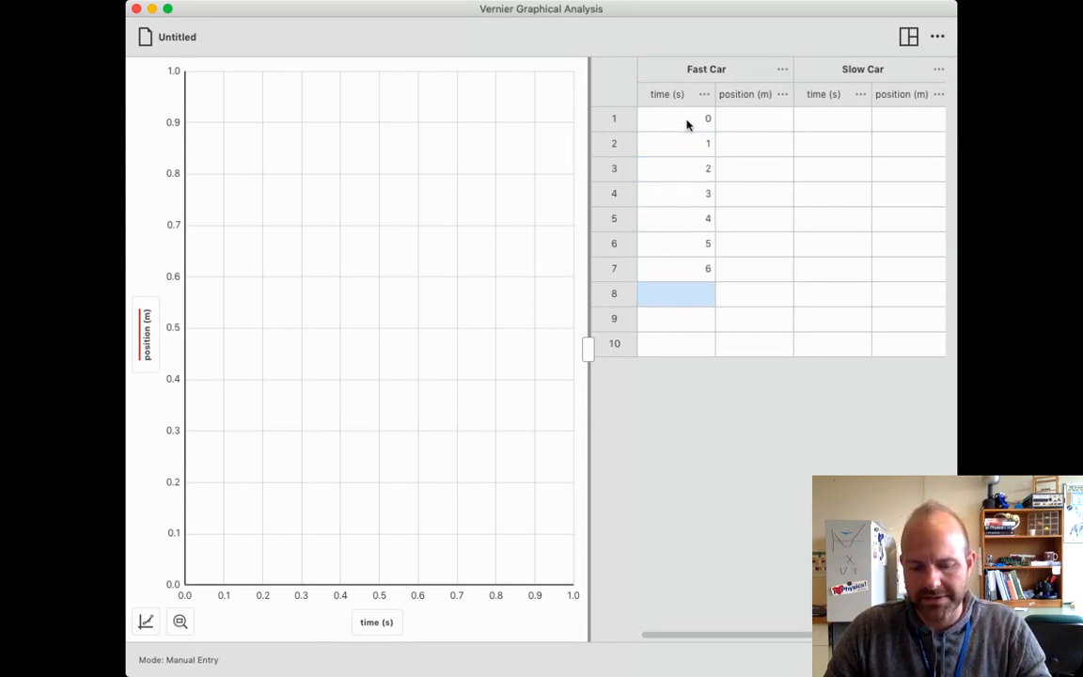
pyautogui.write('7')
pyautogui.press('Return')
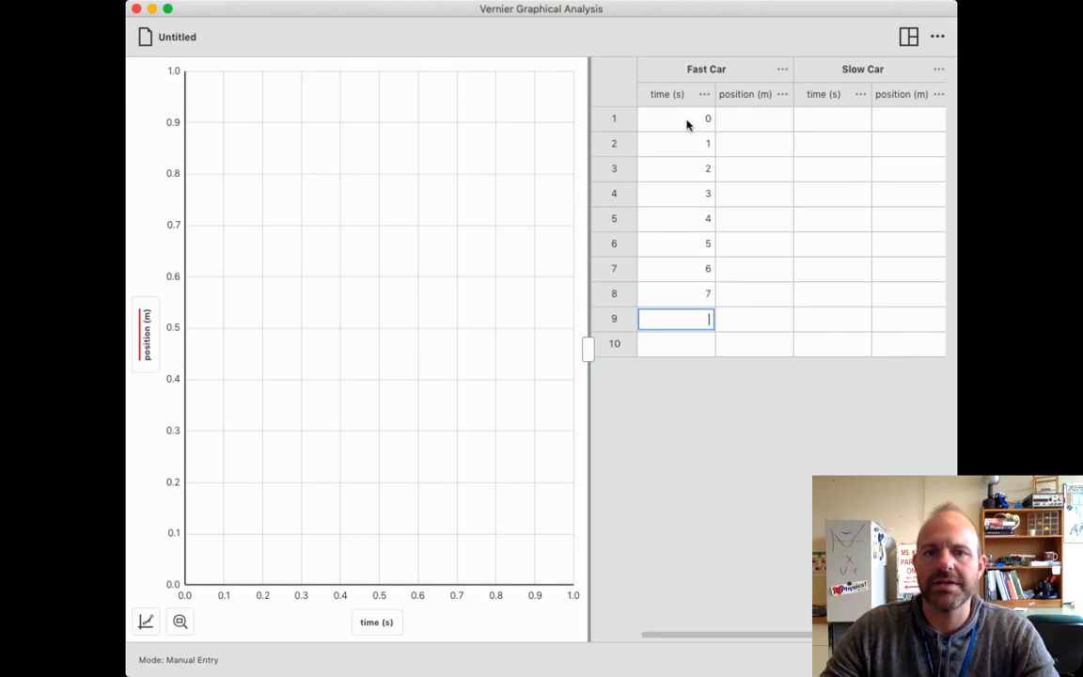
pyautogui.click(725, 288)
pyautogui.click(696, 296)
pyautogui.press('BackSpace')
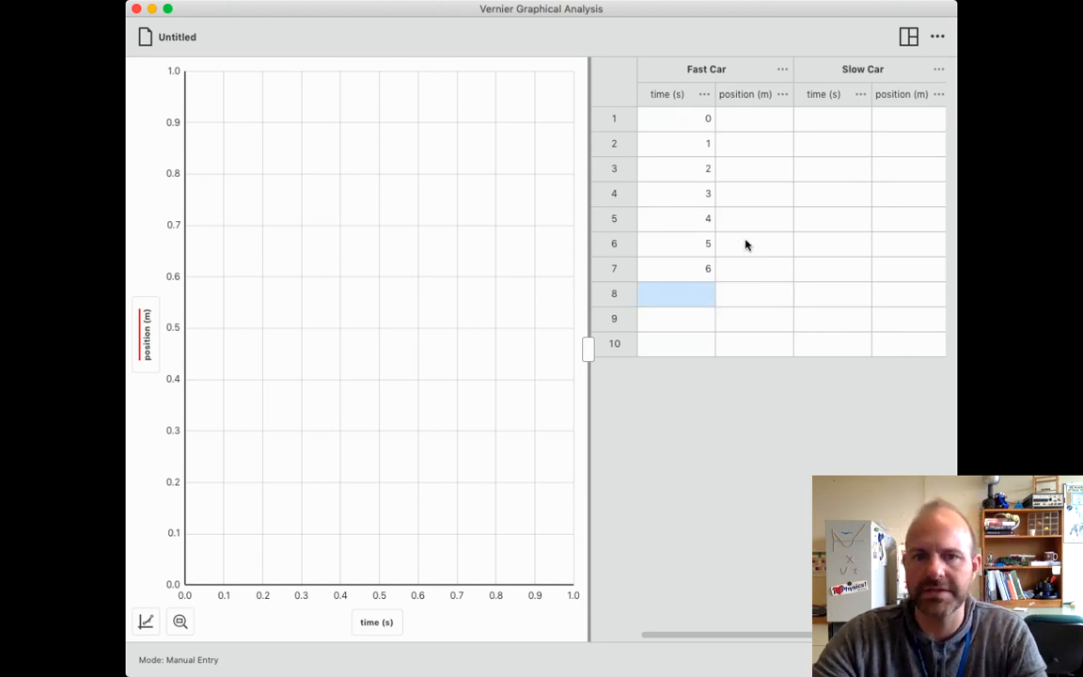
# Enter the positions 0, 1.5, 3, 4.5, 6, 7.5 and 9 in rows 1 to 7 of the Fast Car position column.
pyautogui.click(752, 219)
pyautogui.click(783, 121)
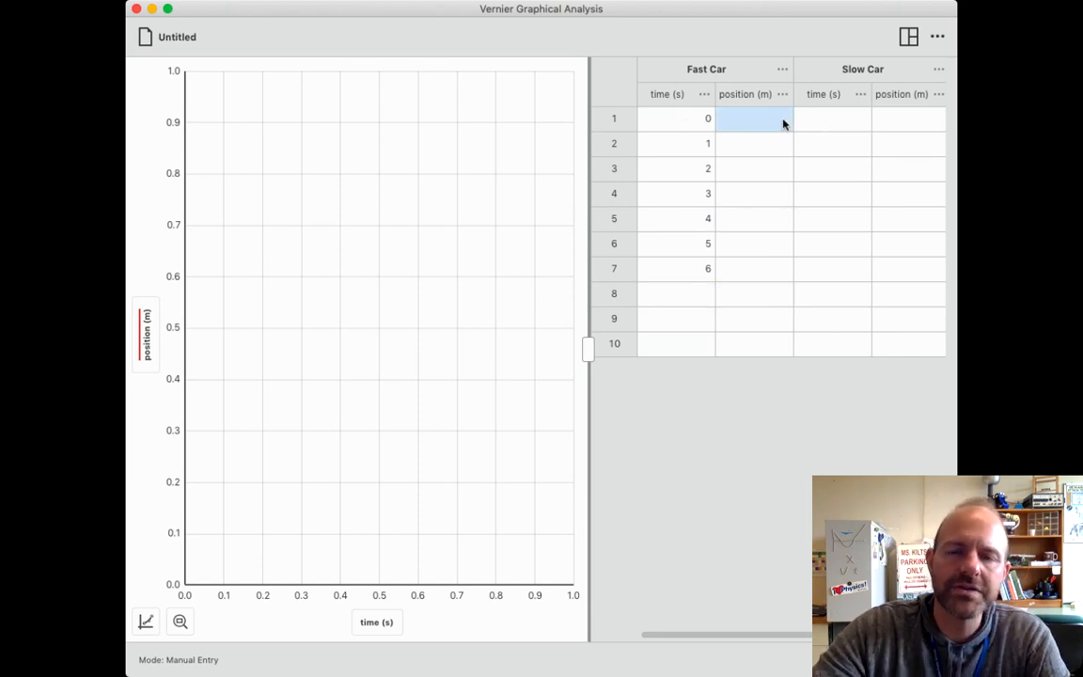
pyautogui.write('0')
pyautogui.press('Return')
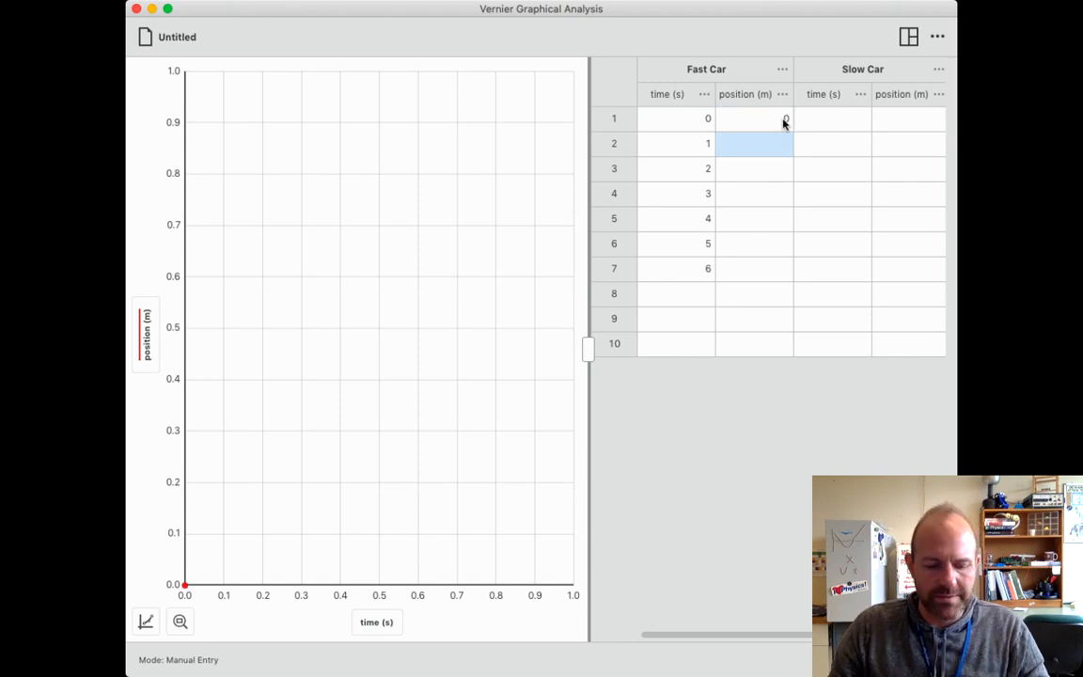
pyautogui.write('1')
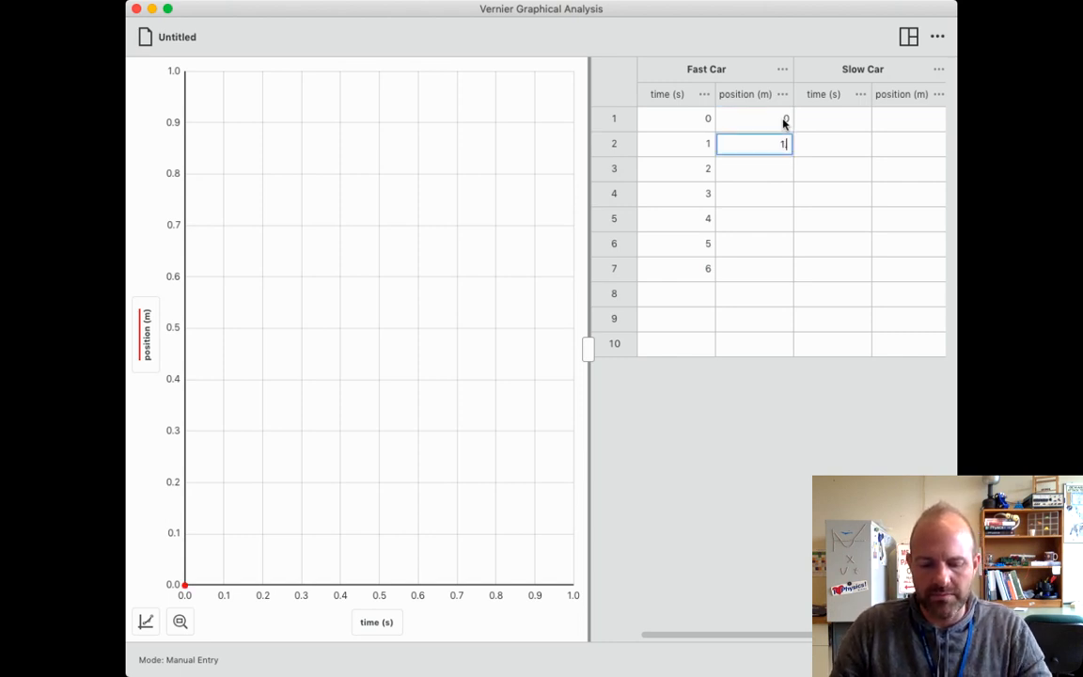
pyautogui.write('.5')
pyautogui.press('Return')
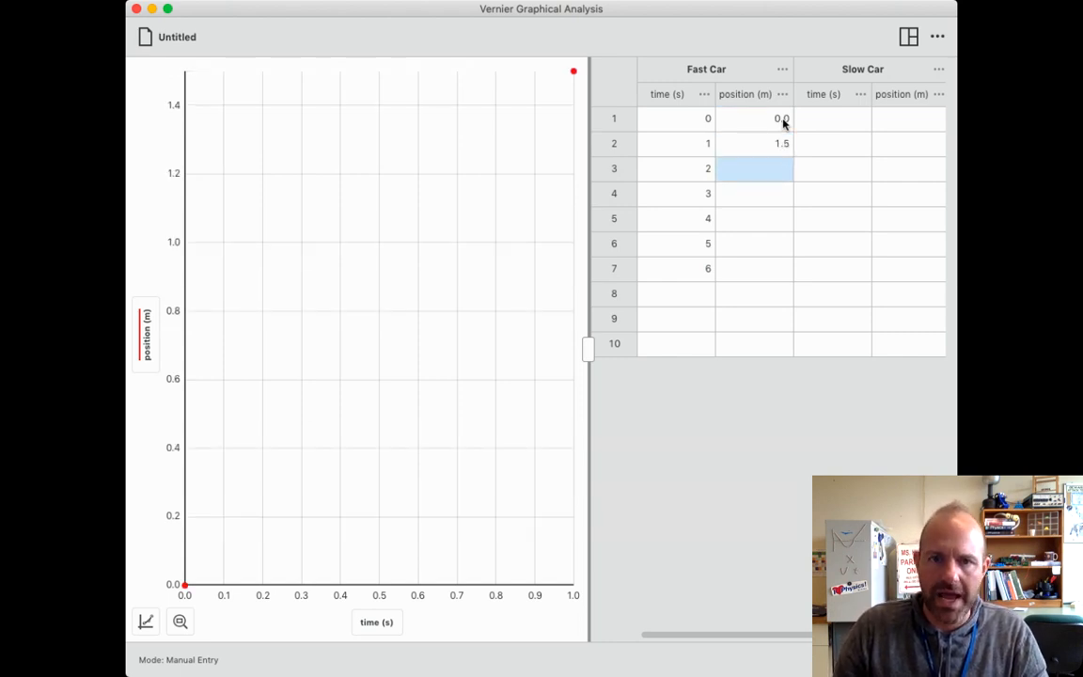
pyautogui.write('3')
pyautogui.press('Return')
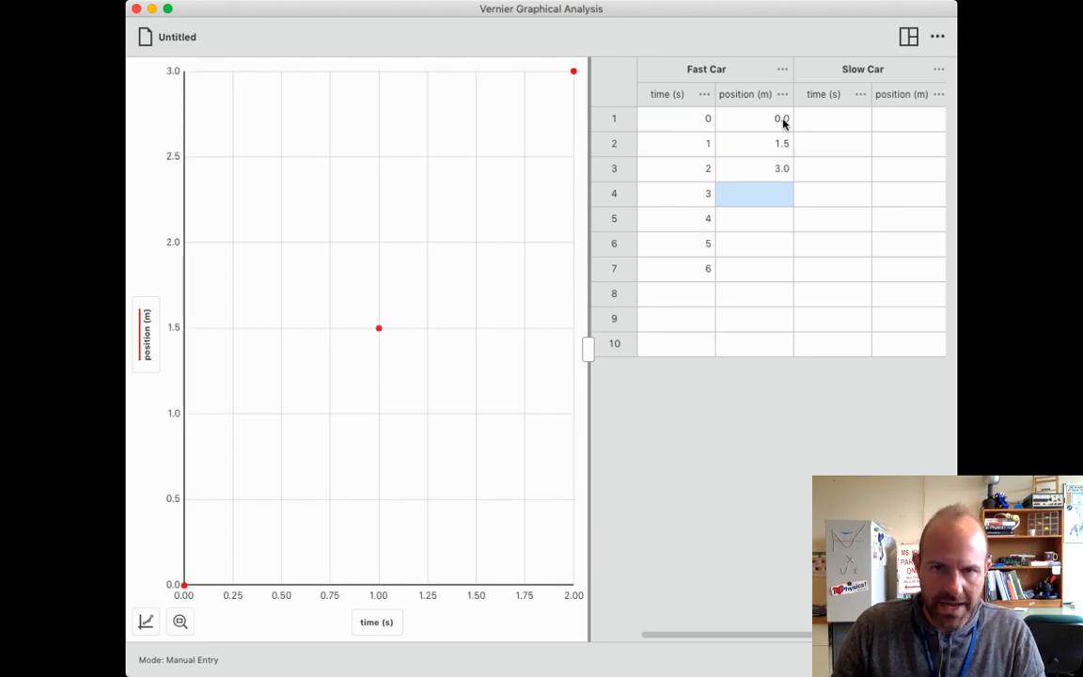
pyautogui.write('4.5')
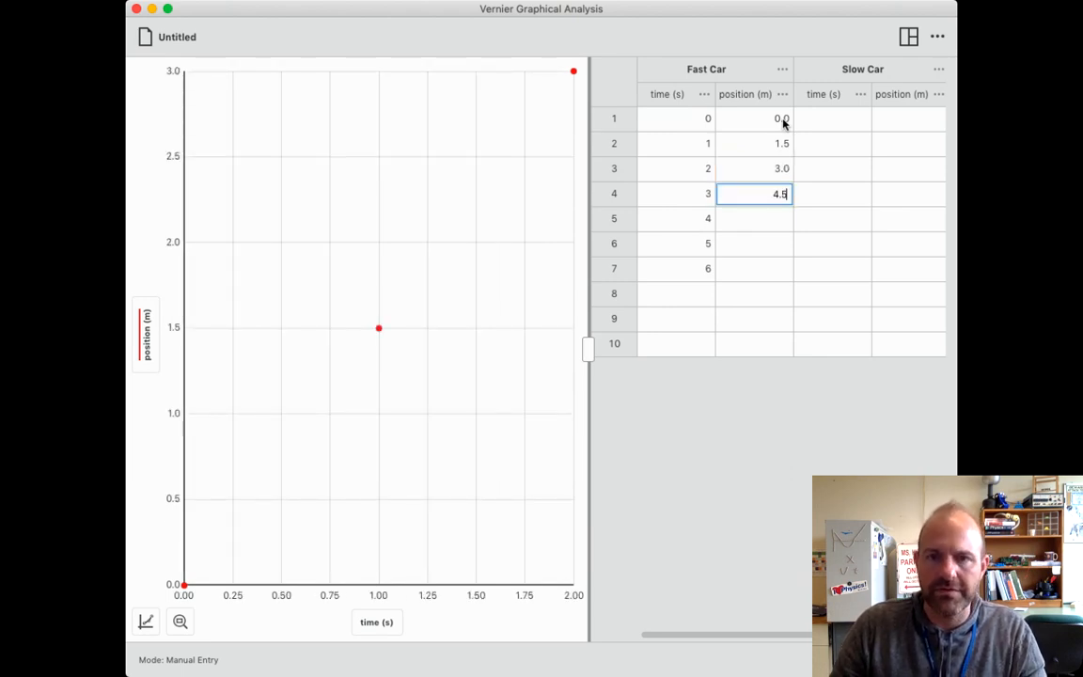
pyautogui.press('Return')
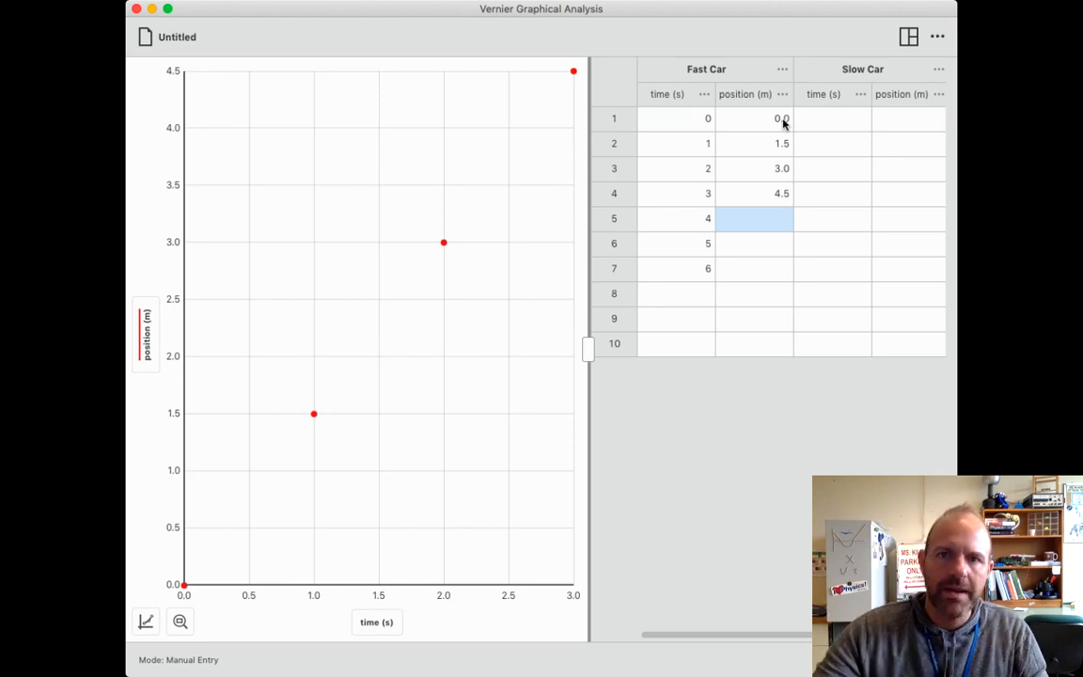
pyautogui.write('6')
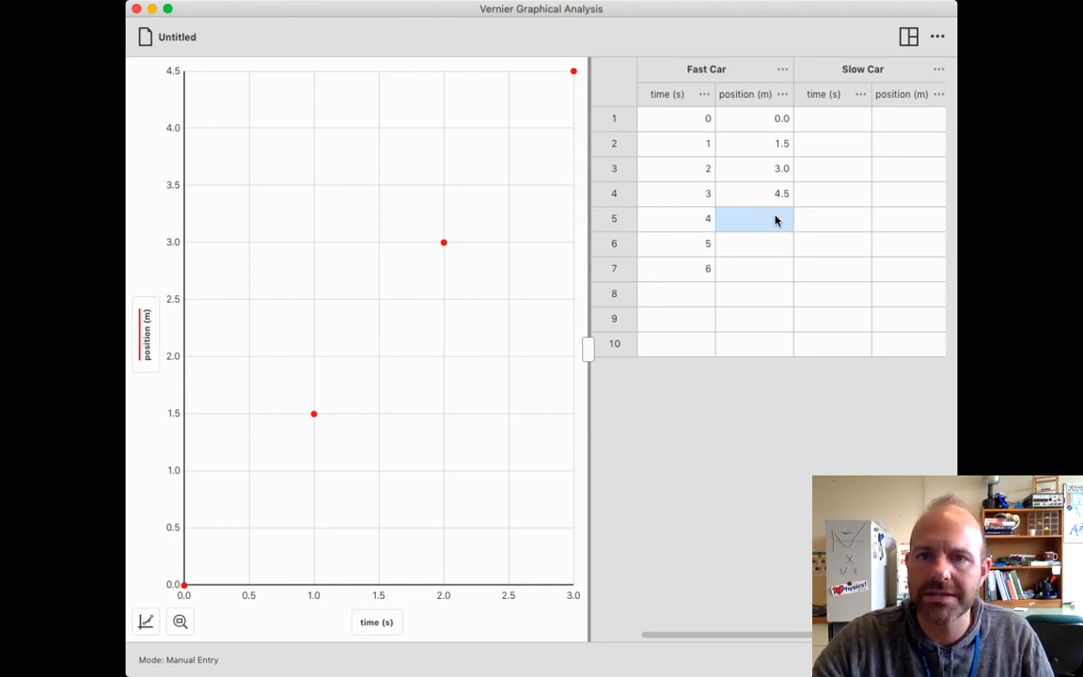
pyautogui.press('Return')
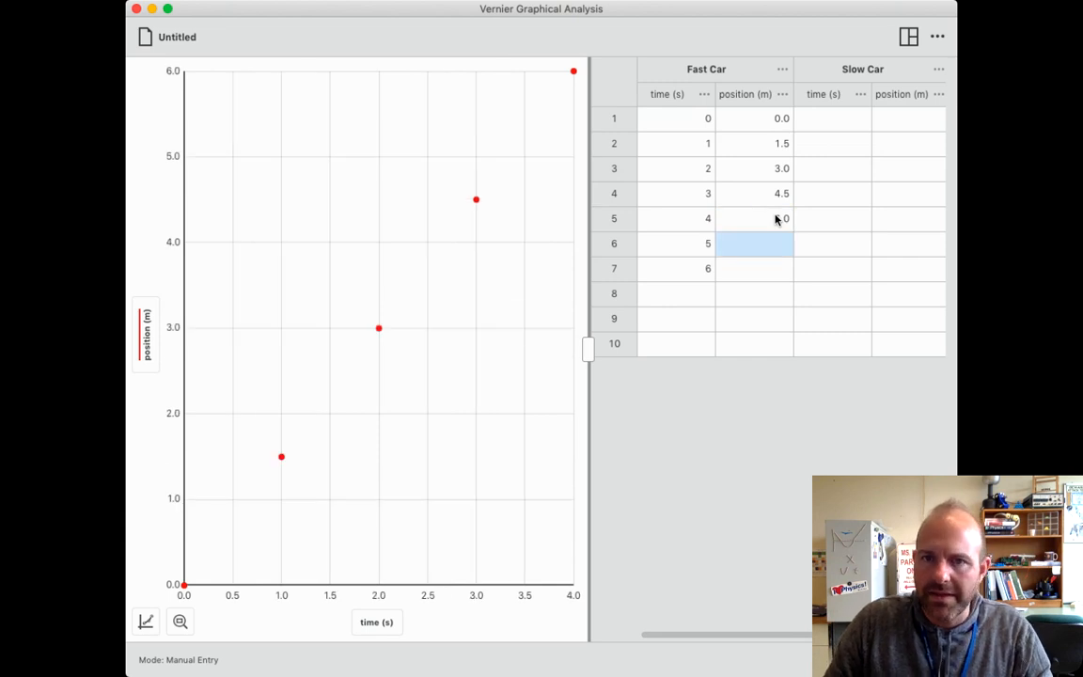
pyautogui.write('7')
pyautogui.write('.5')
pyautogui.press('Return')
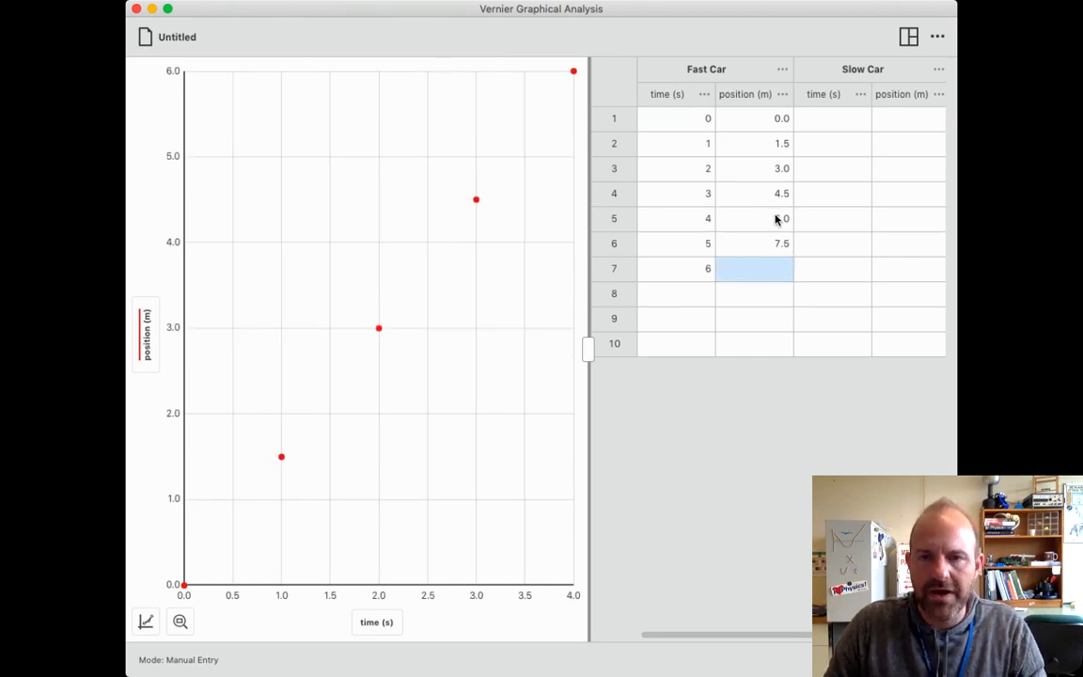
pyautogui.write('9')
pyautogui.press('Return')
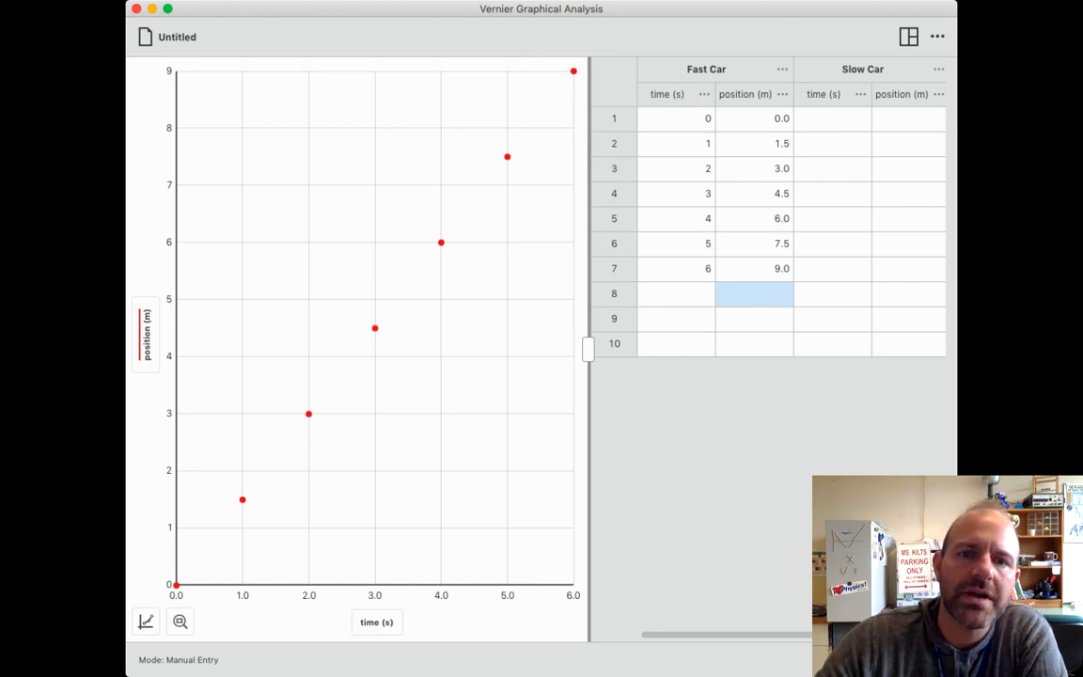
# Enter the Slow Car times 0, 1, 2, 3, 4, 5 and 6 in rows 1 to 7, with position 0 in row 1.
pyautogui.click(839, 123)
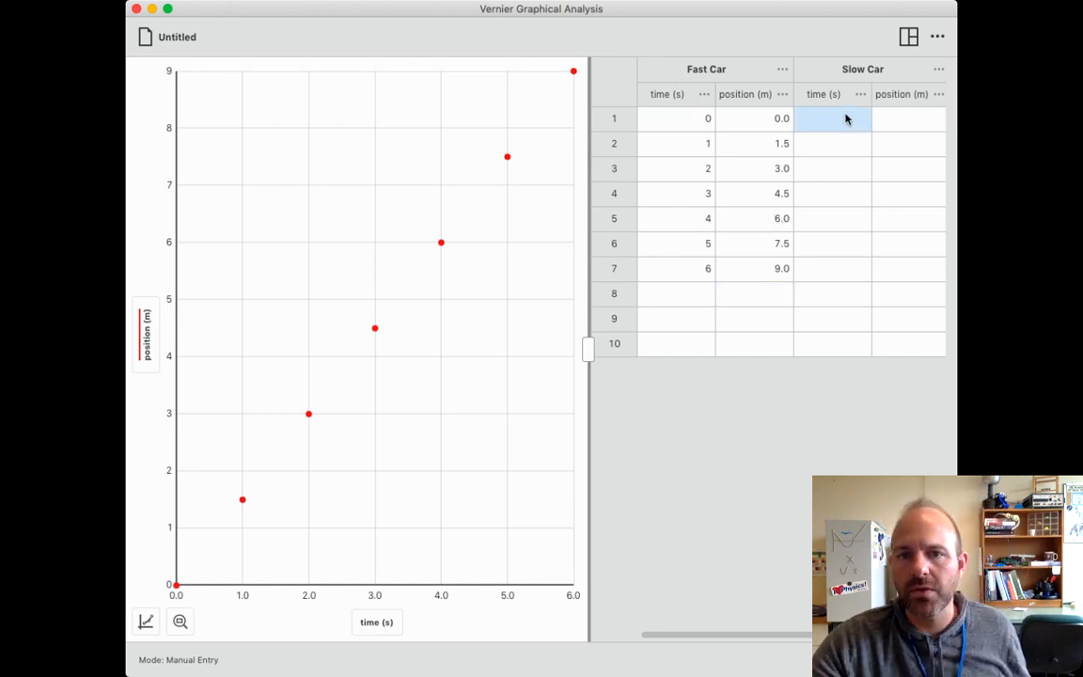
pyautogui.write('0')
pyautogui.press('Tab')
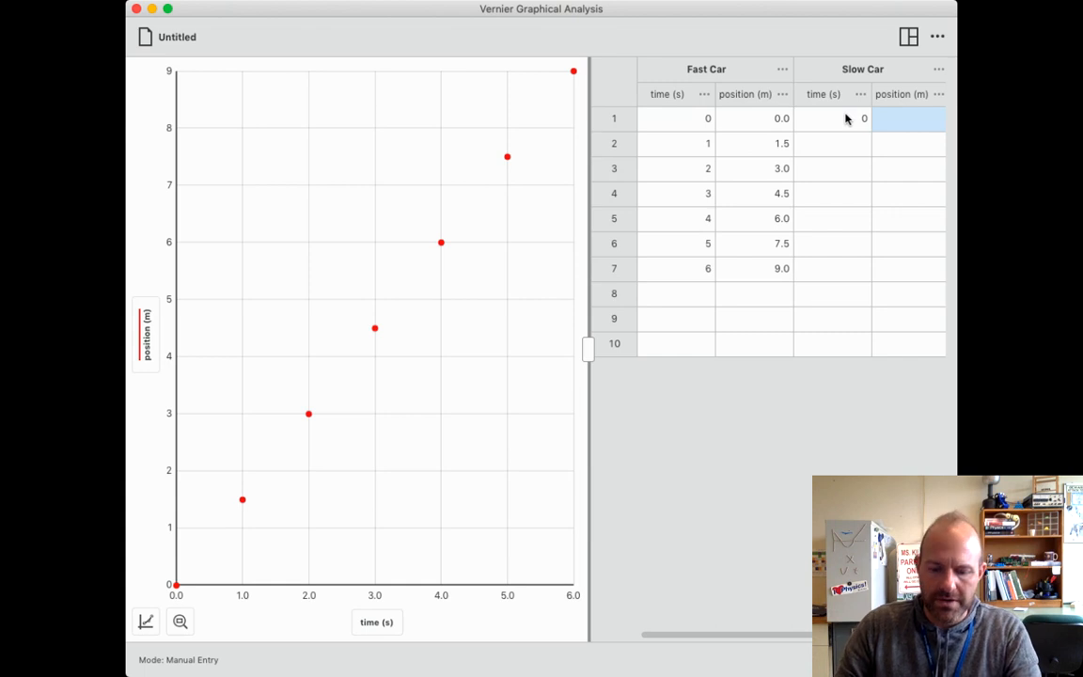
pyautogui.write('0')
pyautogui.press('Return')
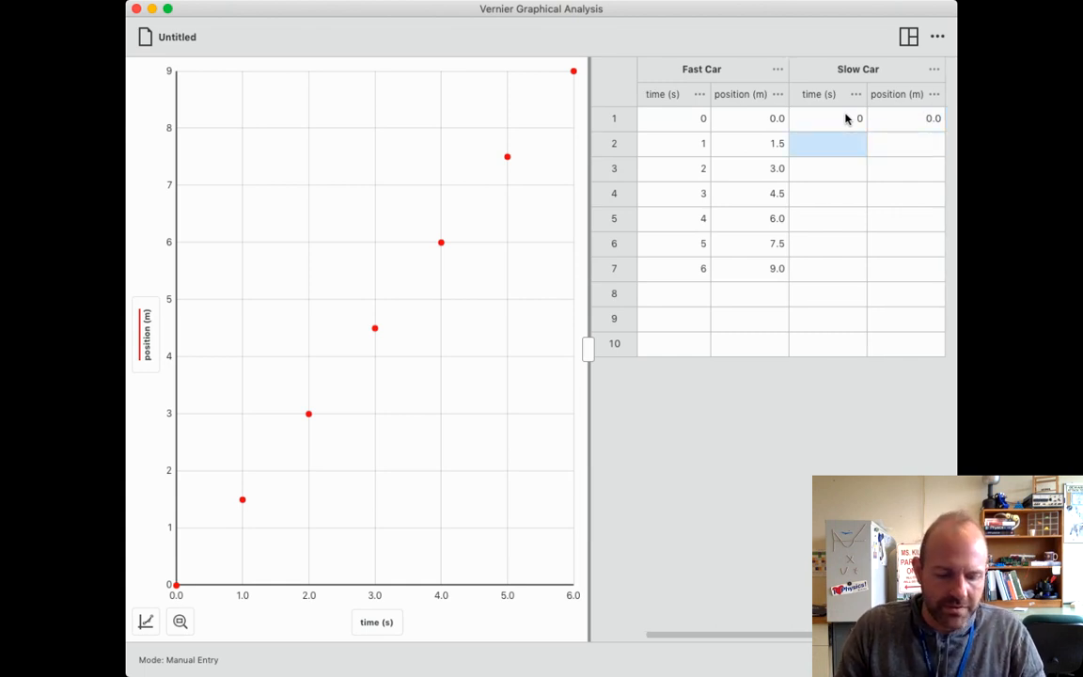
pyautogui.write('1')
pyautogui.press('Return')
pyautogui.write('2')
pyautogui.press('Return')
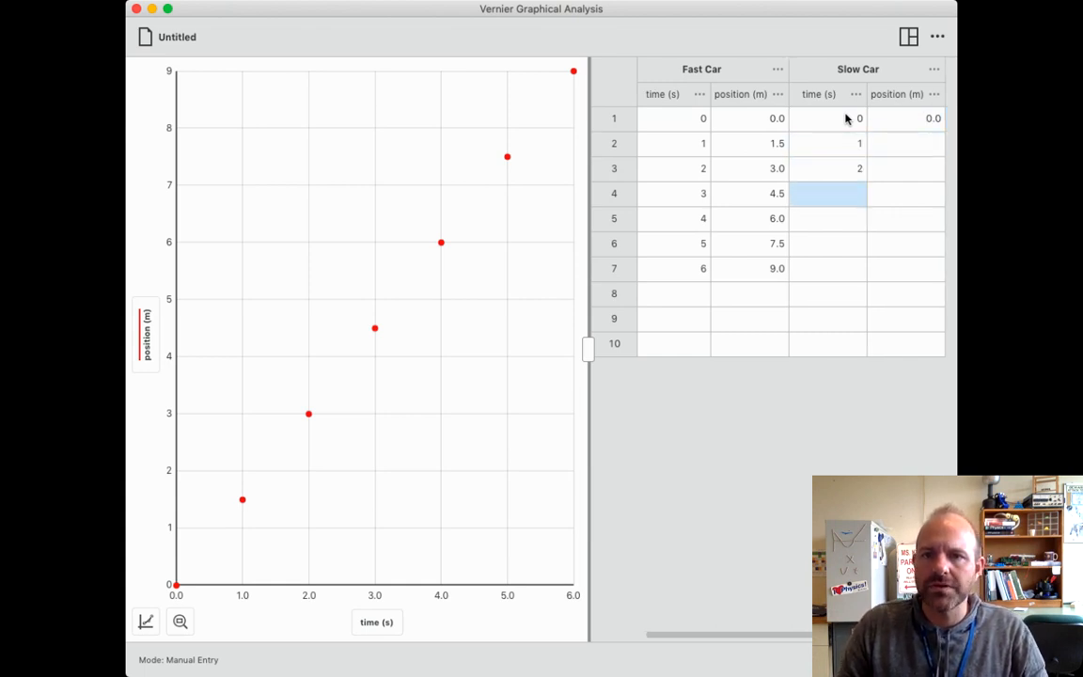
pyautogui.write('3')
pyautogui.press('Return')
pyautogui.write('4 5')
pyautogui.press('Return')
pyautogui.write('6')
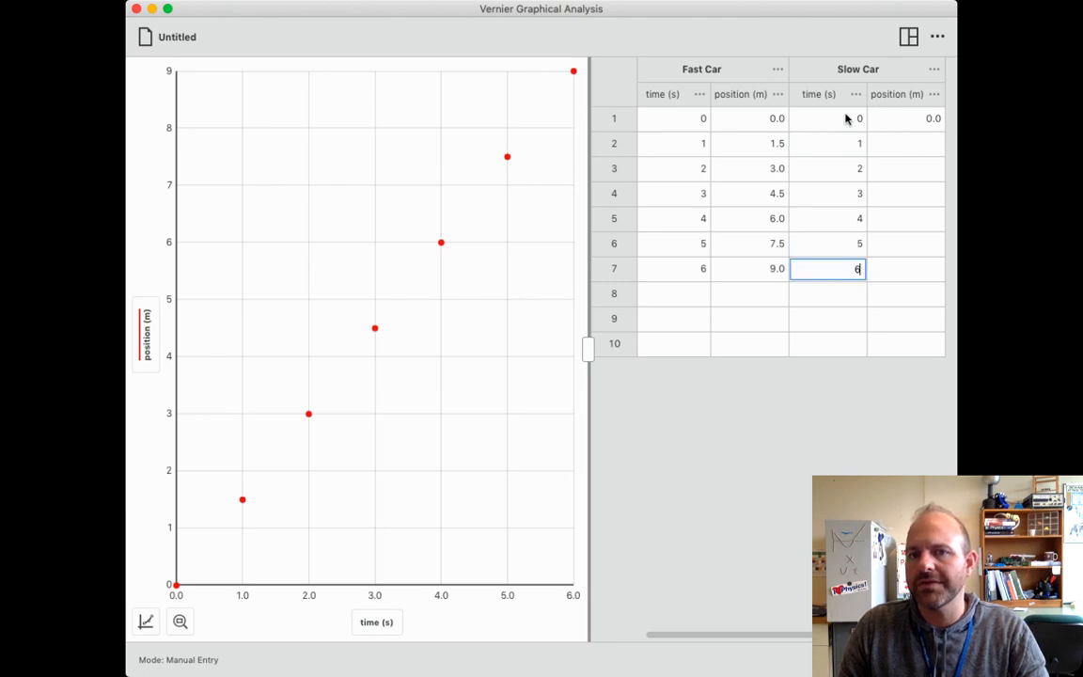
pyautogui.press('Return')
# Enter the positions 1, 2, 3, 4, 5 and 6 in rows 2 to 7 of the Slow Car position column.
pyautogui.press('Up')
pyautogui.press('Right')
pyautogui.press('Up')
pyautogui.press('Up')
pyautogui.press('Up')
pyautogui.press('Up')
pyautogui.press('Up')
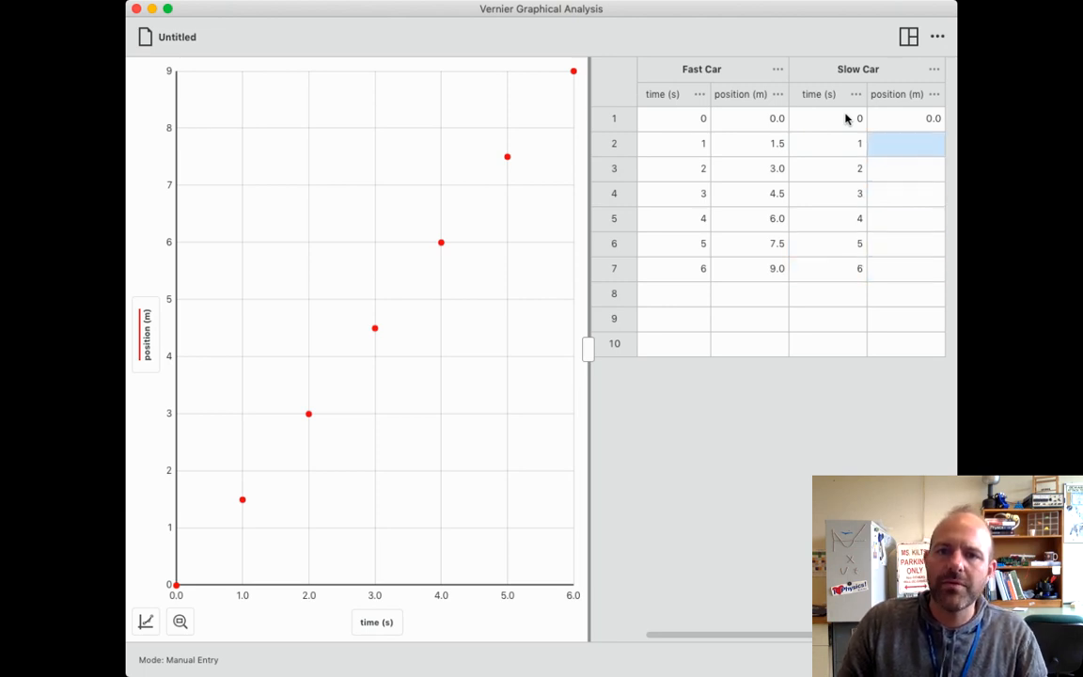
pyautogui.write('1')
pyautogui.press('Return')
pyautogui.write('2')
pyautogui.press('Return')
pyautogui.write('3')
pyautogui.press('Return')
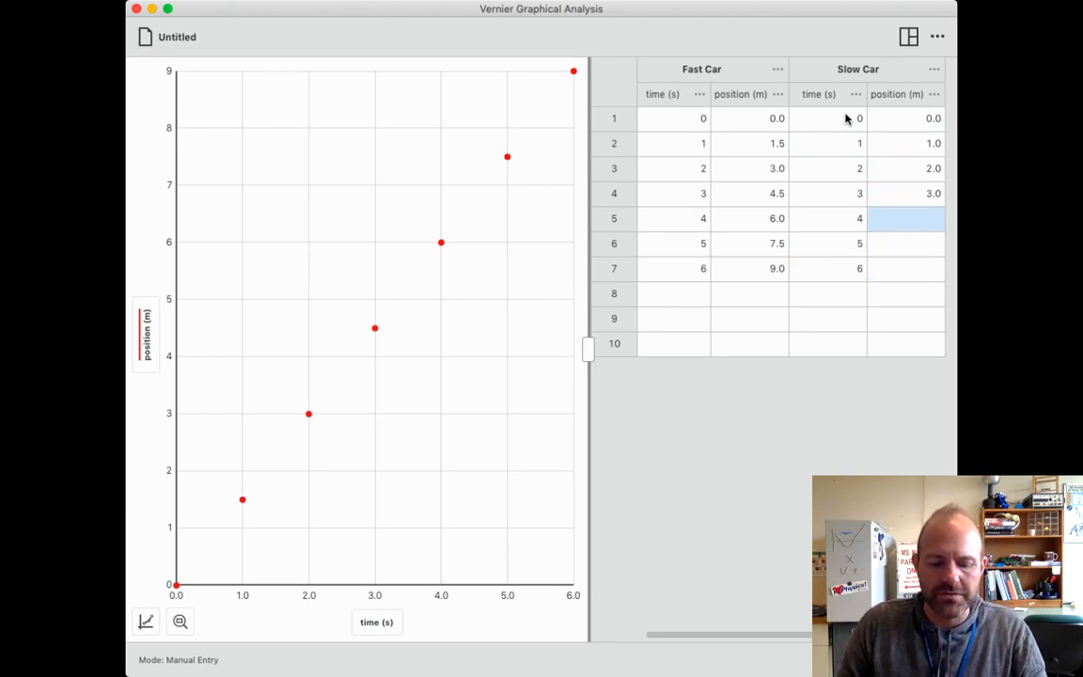
pyautogui.write('4')
pyautogui.press('Return')
pyautogui.write('5')
pyautogui.press('Return')
pyautogui.write('6')
pyautogui.press('Return')
pyautogui.press('Up')
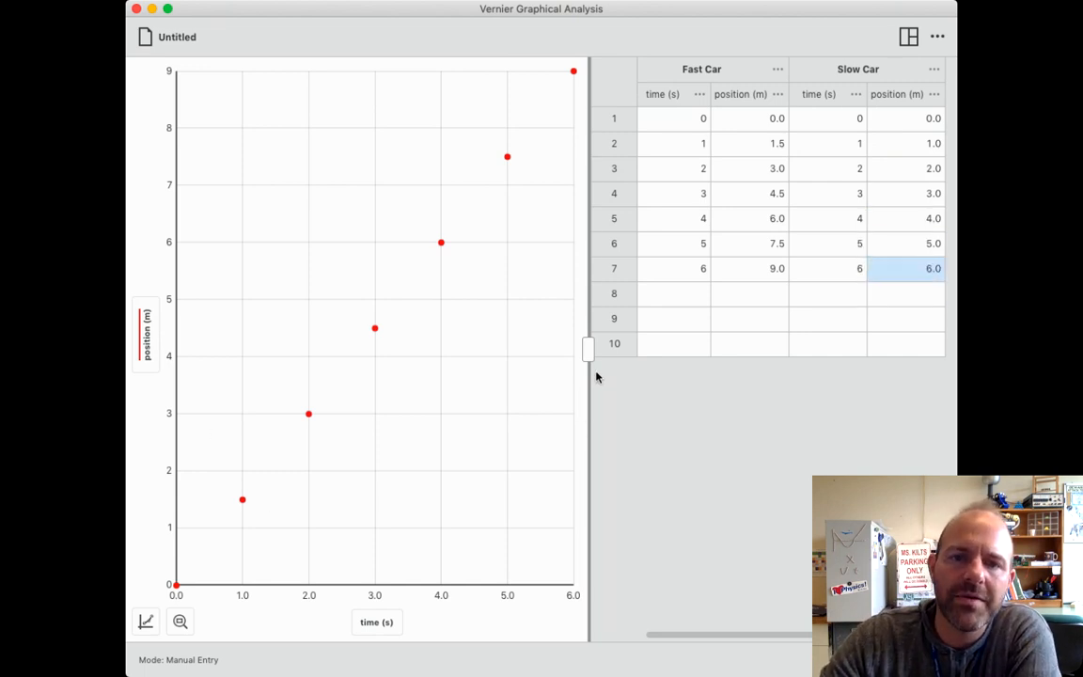
# Show the Slow Car data set on the graph's vertical axis together with the Fast Car data set.
pyautogui.click(145, 340)
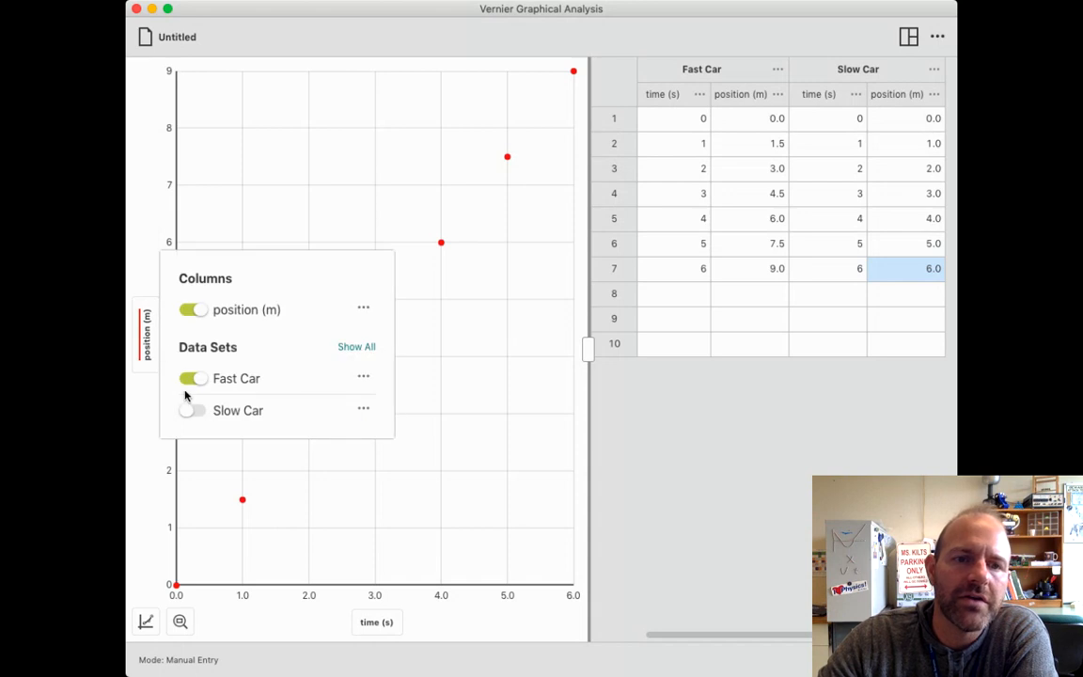
pyautogui.click(192, 411)
pyautogui.click(409, 185)
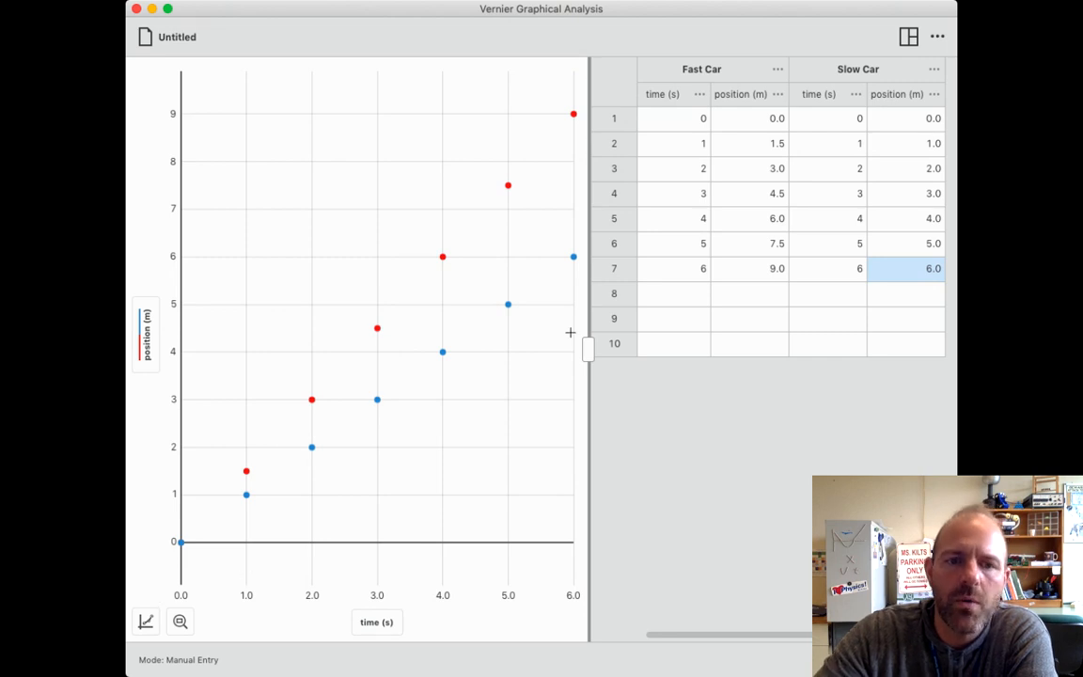
# Autoscale the graph to the plotted data and turn on the graph legend.
pyautogui.click(180, 623)
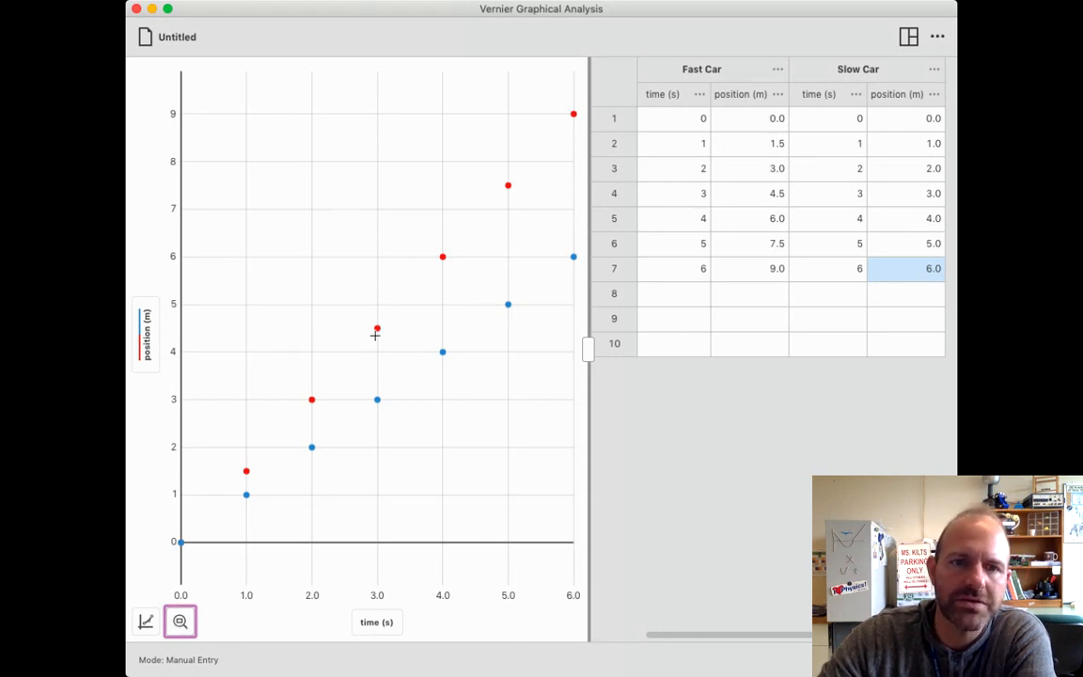
pyautogui.click(146, 621)
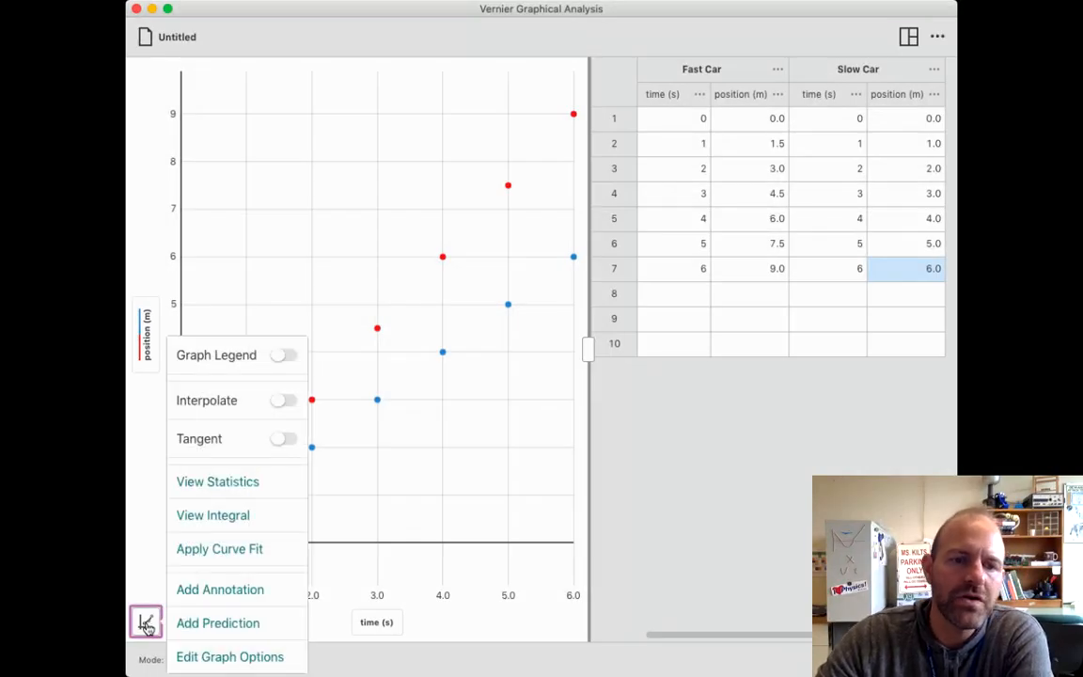
pyautogui.click(282, 357)
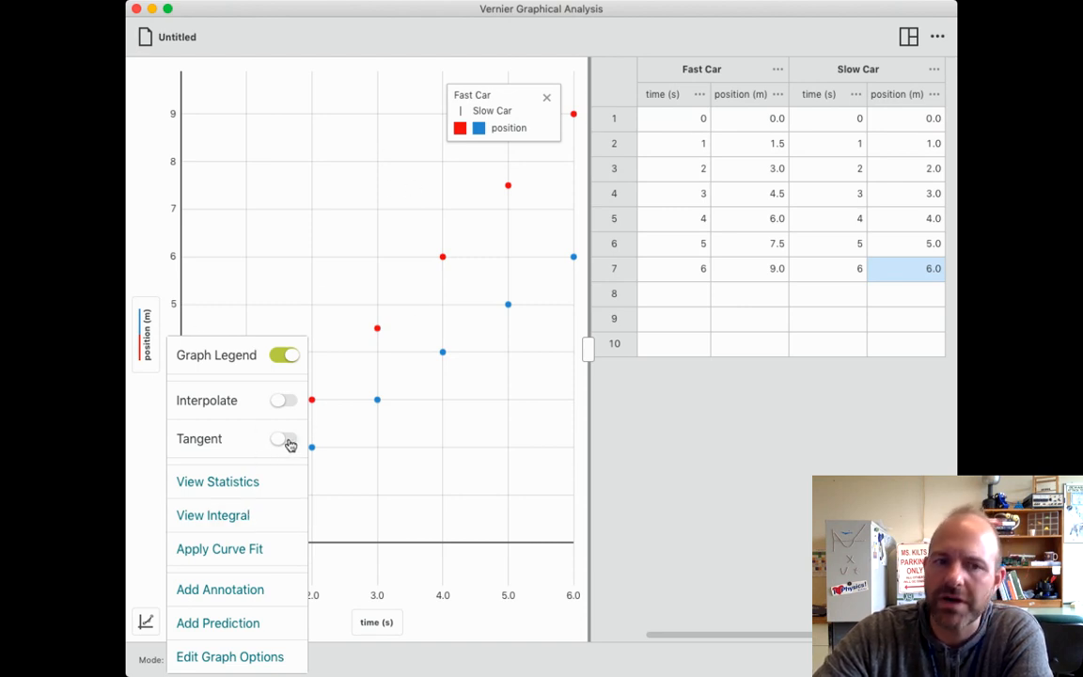
# View the position statistics for both data sets on the graph, and close them after reading.
pyautogui.click(254, 485)
pyautogui.scroll(-4, 470, 263)
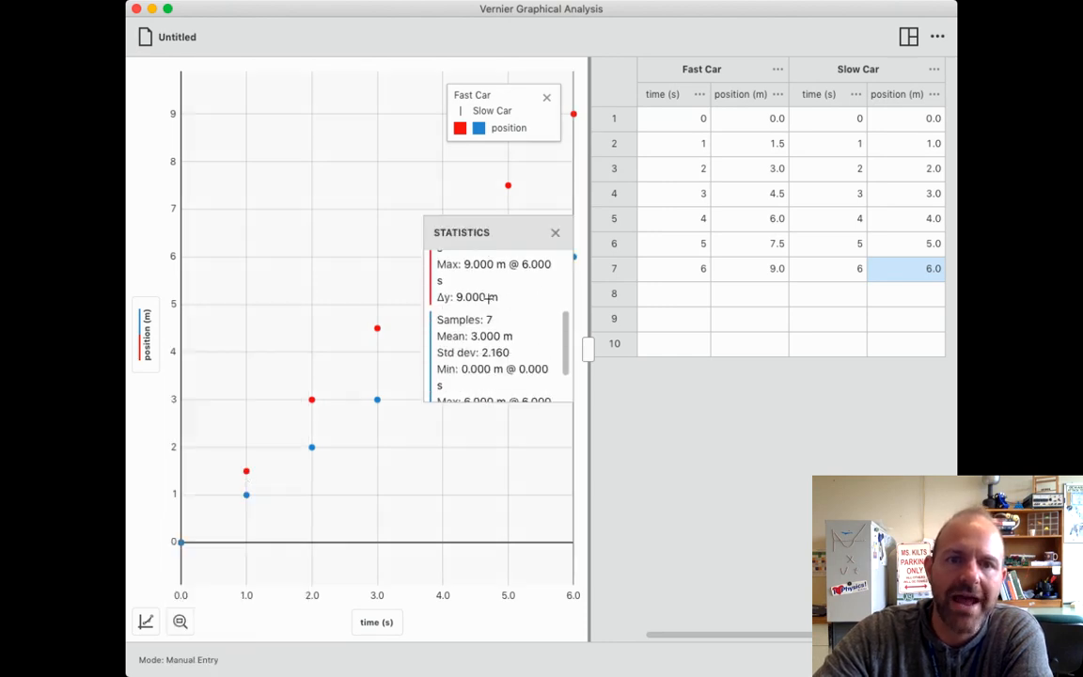
pyautogui.scroll(4, 489, 297)
pyautogui.click(554, 233)
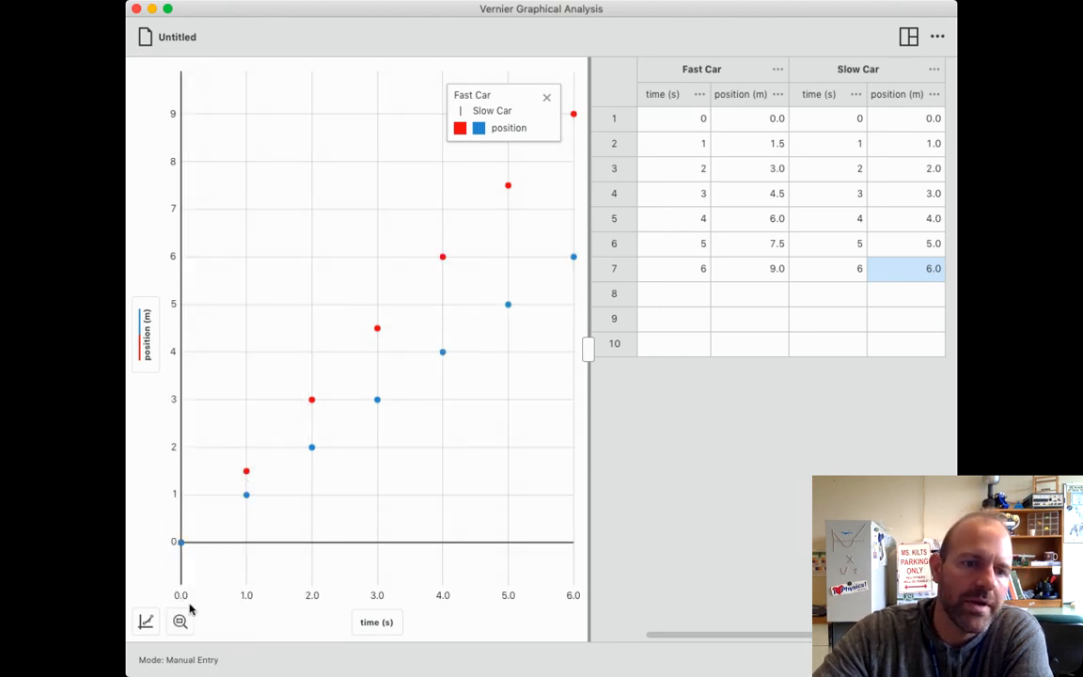
# Apply a linear curve fit to the Fast Car and Slow Car position data.
pyautogui.click(146, 621)
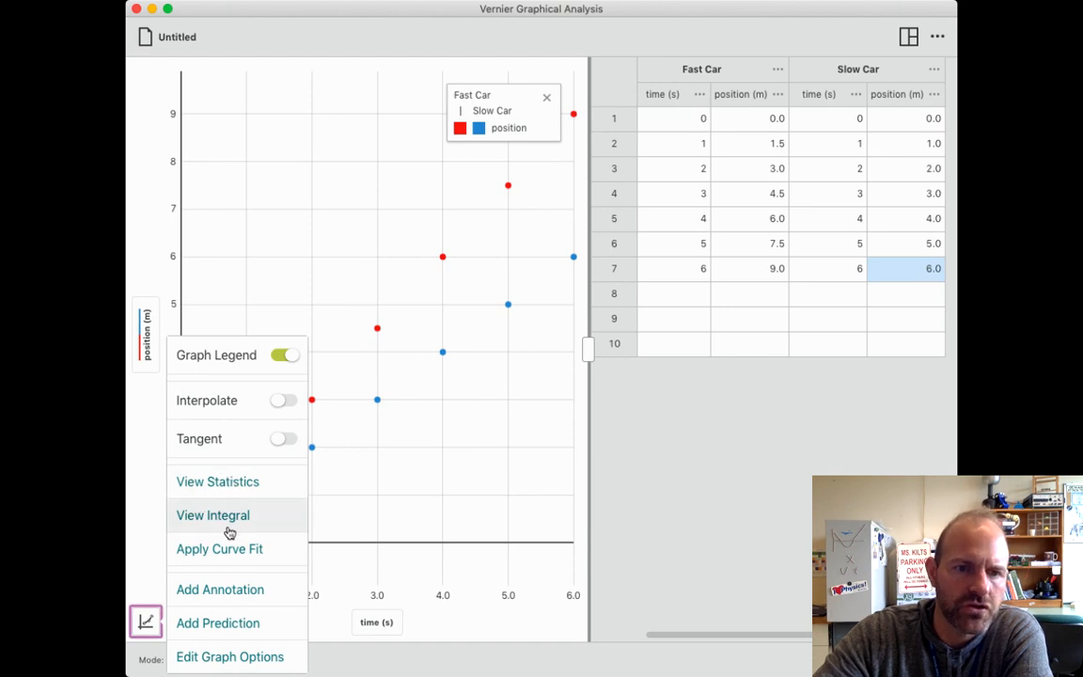
pyautogui.click(265, 554)
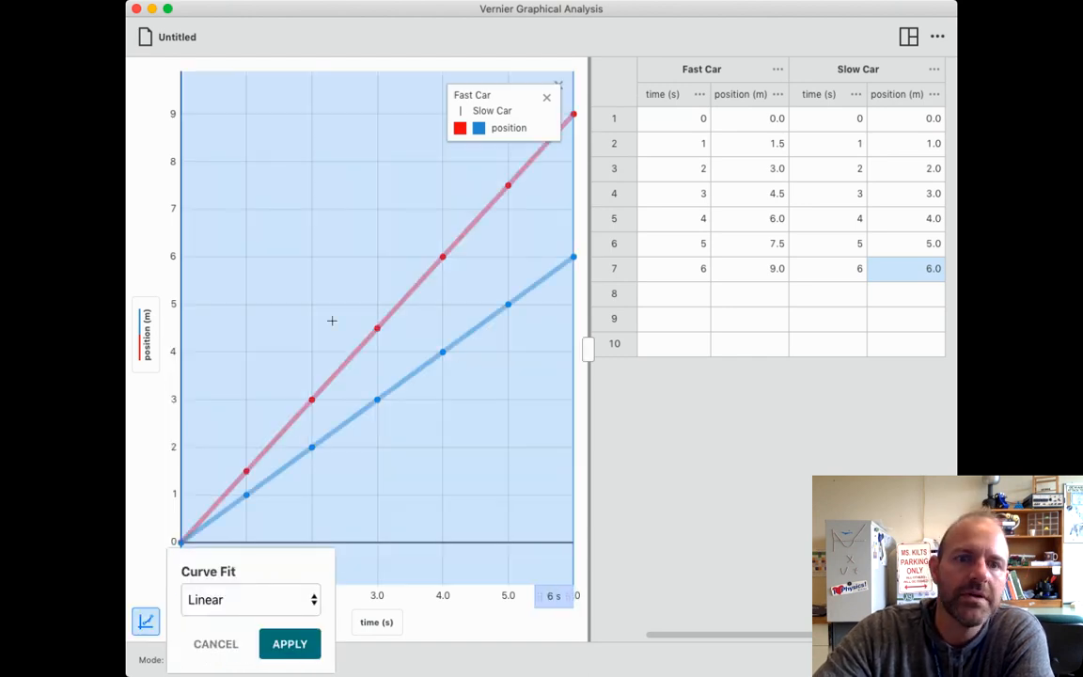
pyautogui.click(292, 643)
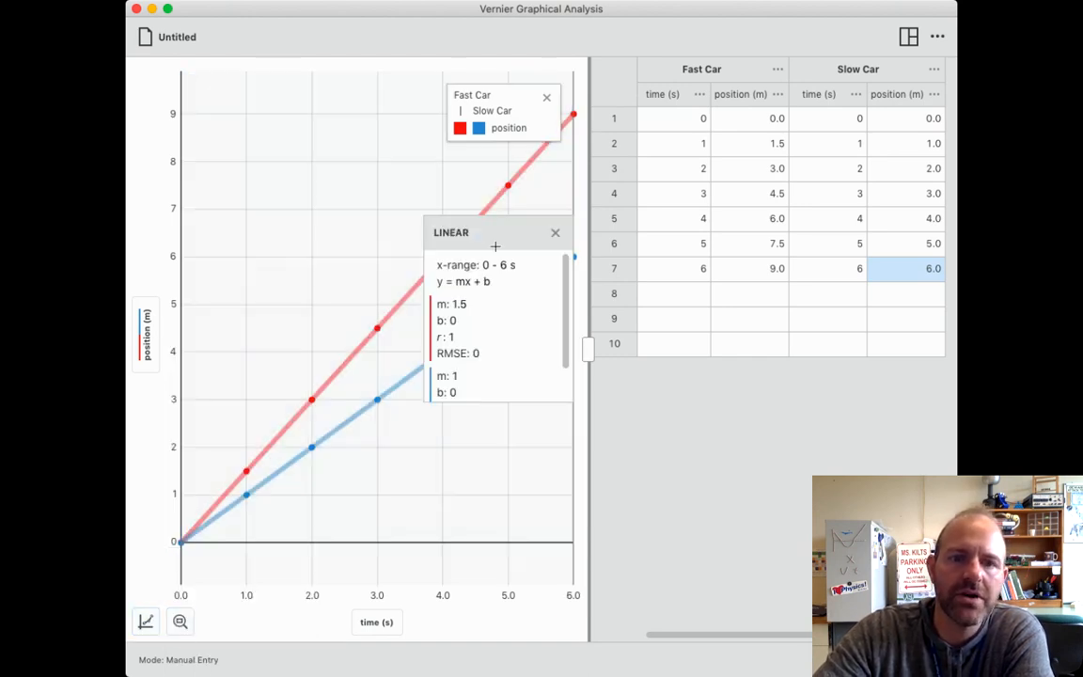
# Move the linear fit results lower on the graph, clear of the Fast Car line, and review both cars' fit parameters.
pyautogui.moveTo(504, 237); pyautogui.dragTo(498, 354)
pyautogui.scroll(-2, 482, 439)
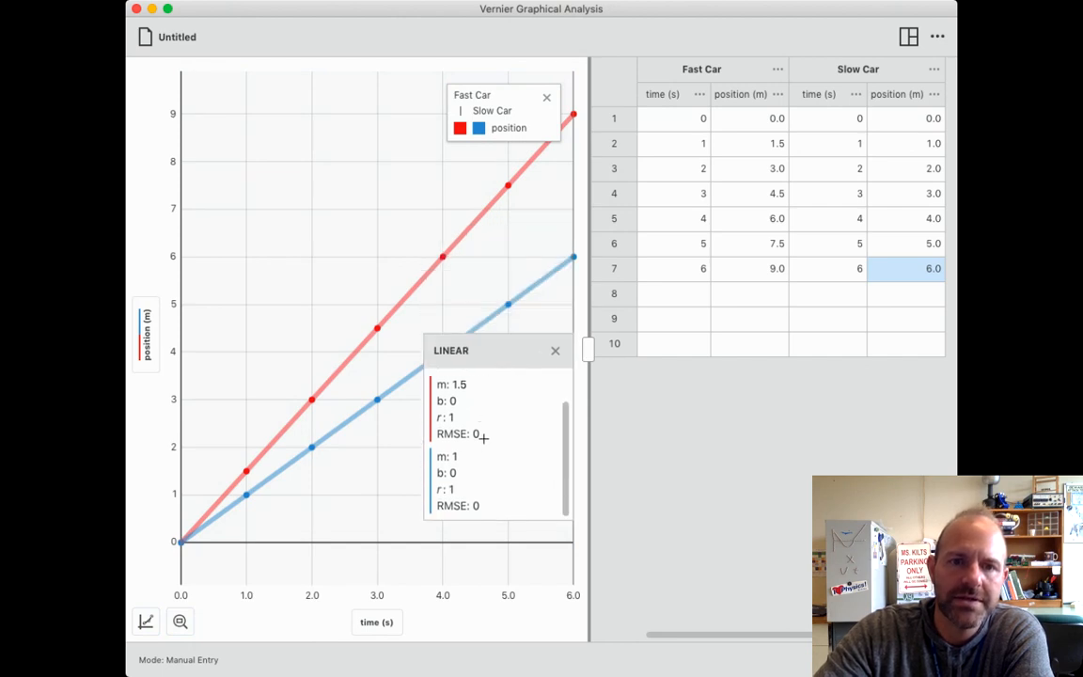
pyautogui.scroll(2, 477, 479)
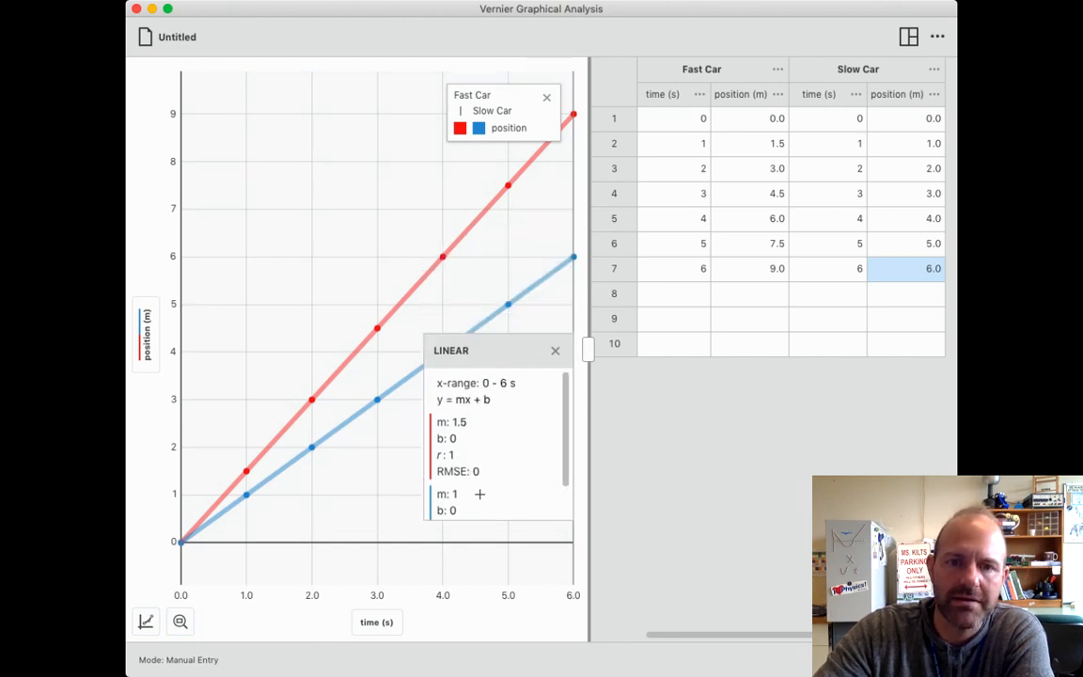
pyautogui.scroll(-2, 483, 486)
pyautogui.scroll(2, 486, 483)
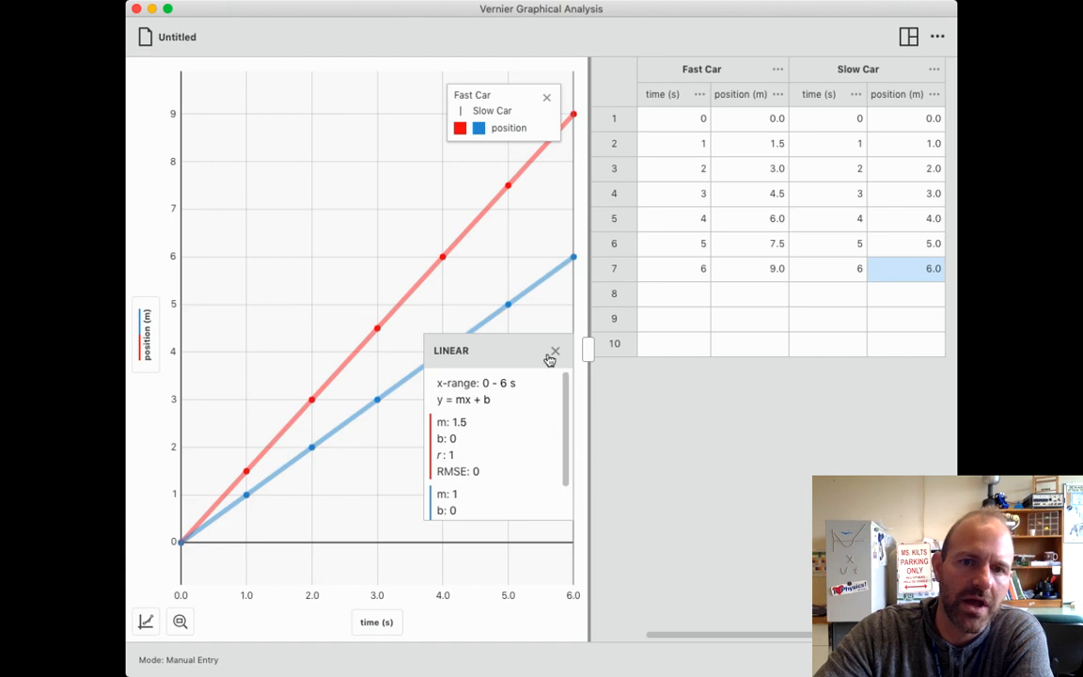
# Add the annotation "These cars start from rest." to the graph and place it beside the origin, just above the time axis.
pyautogui.click(146, 622)
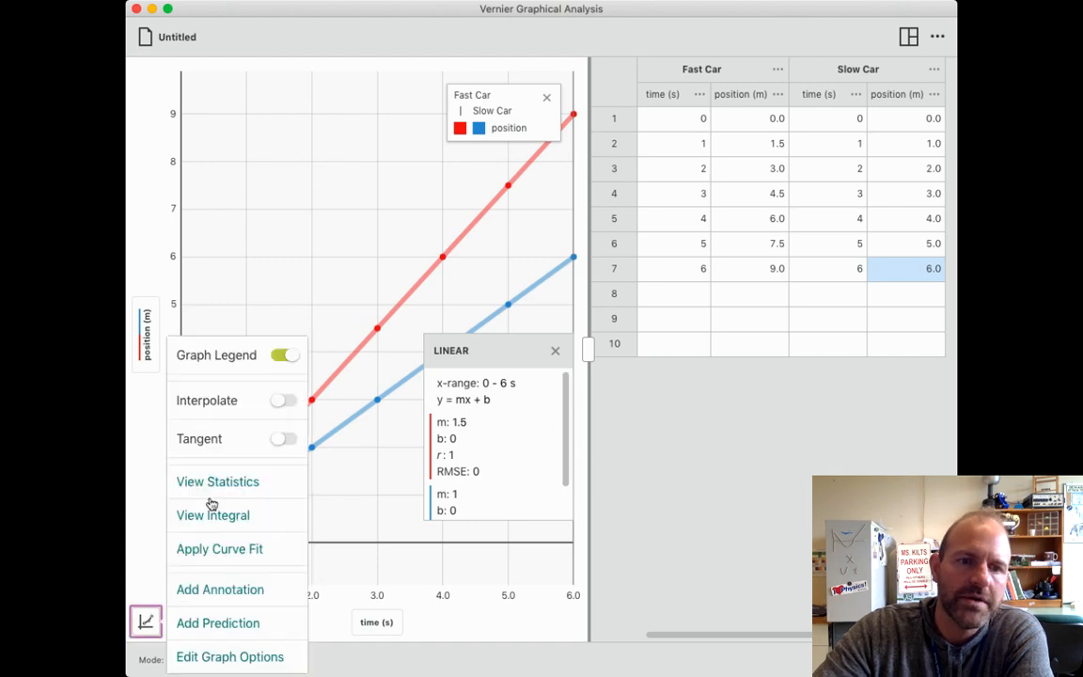
pyautogui.click(251, 590)
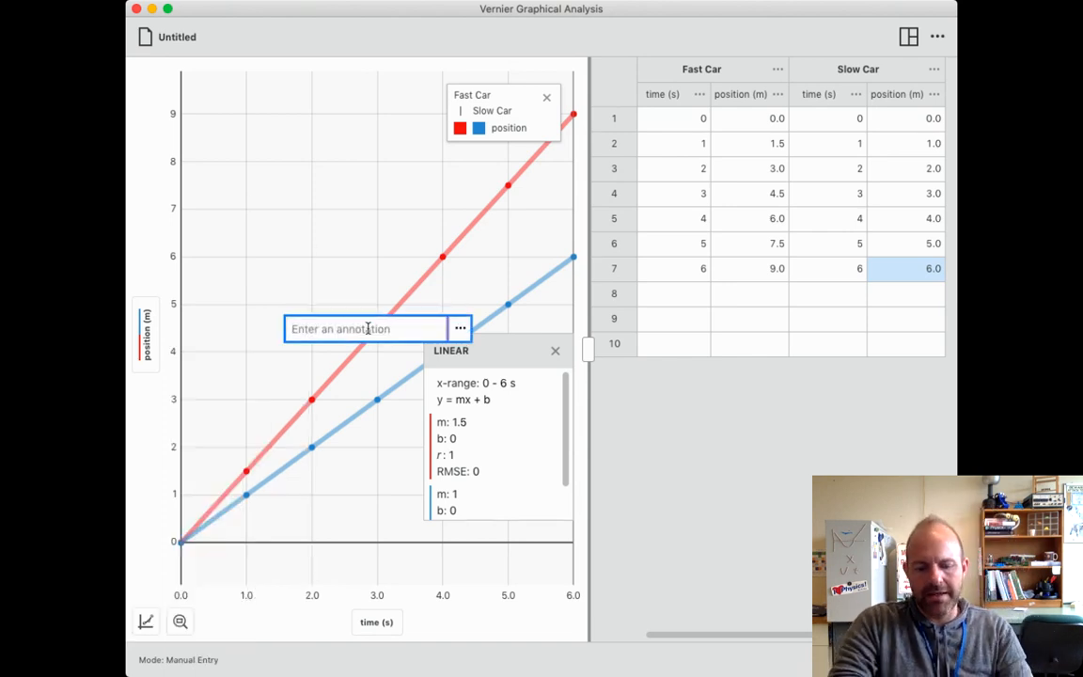
pyautogui.write('These cars sta')
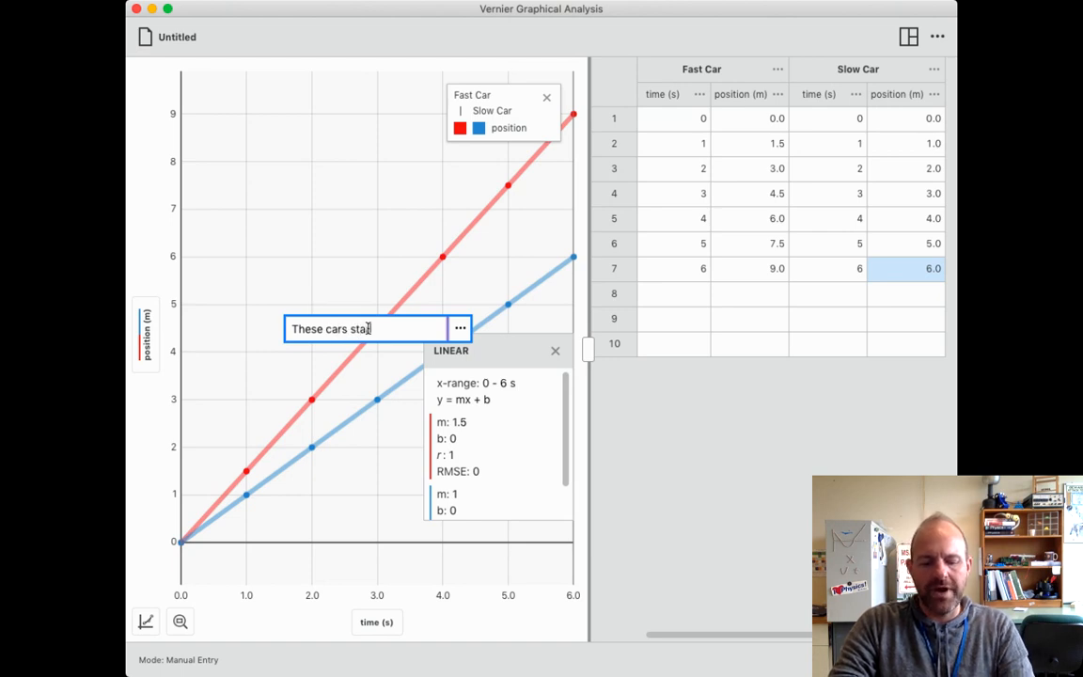
pyautogui.write('rt from rest.')
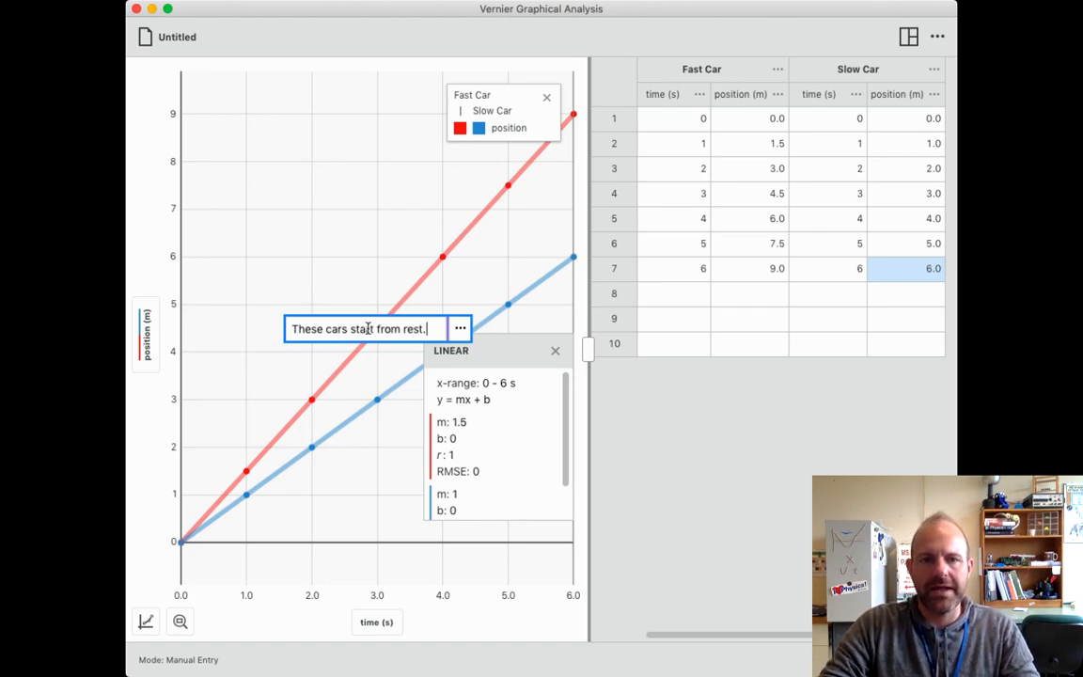
pyautogui.click(360, 348)
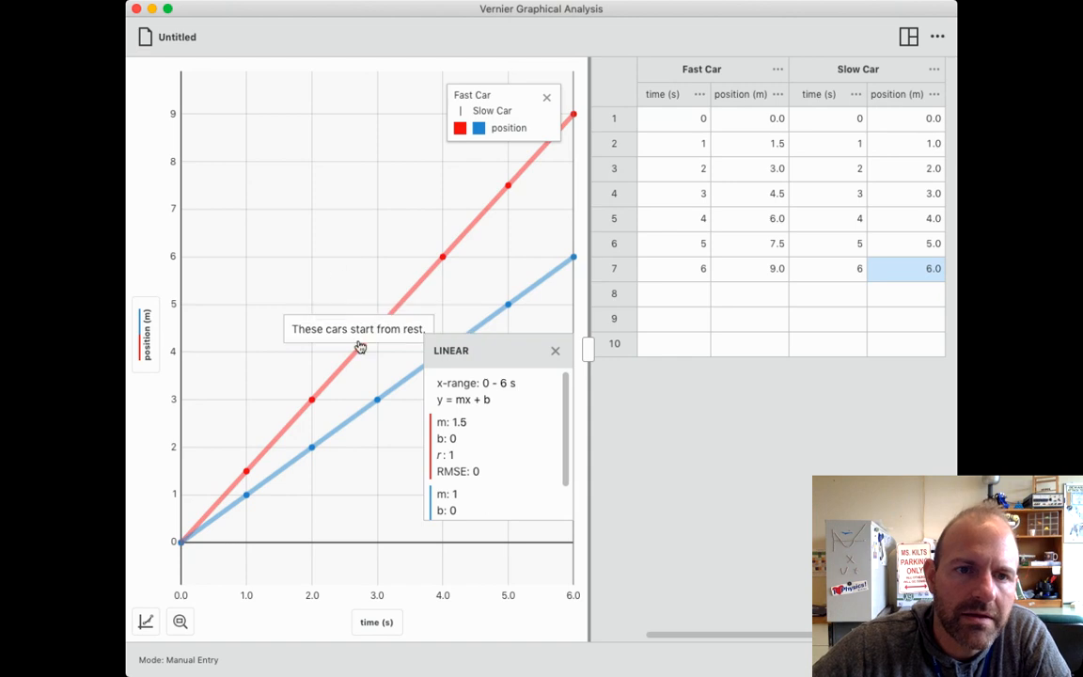
pyautogui.moveTo(362, 329)
pyautogui.mouseDown()
pyautogui.moveTo(240, 426)
pyautogui.moveTo(271, 543)
pyautogui.moveTo(300, 519)
pyautogui.mouseUp()
# Title the graph "Fast and Slow Cars poition vs. time" in the graph options and close them.
pyautogui.click(146, 621)
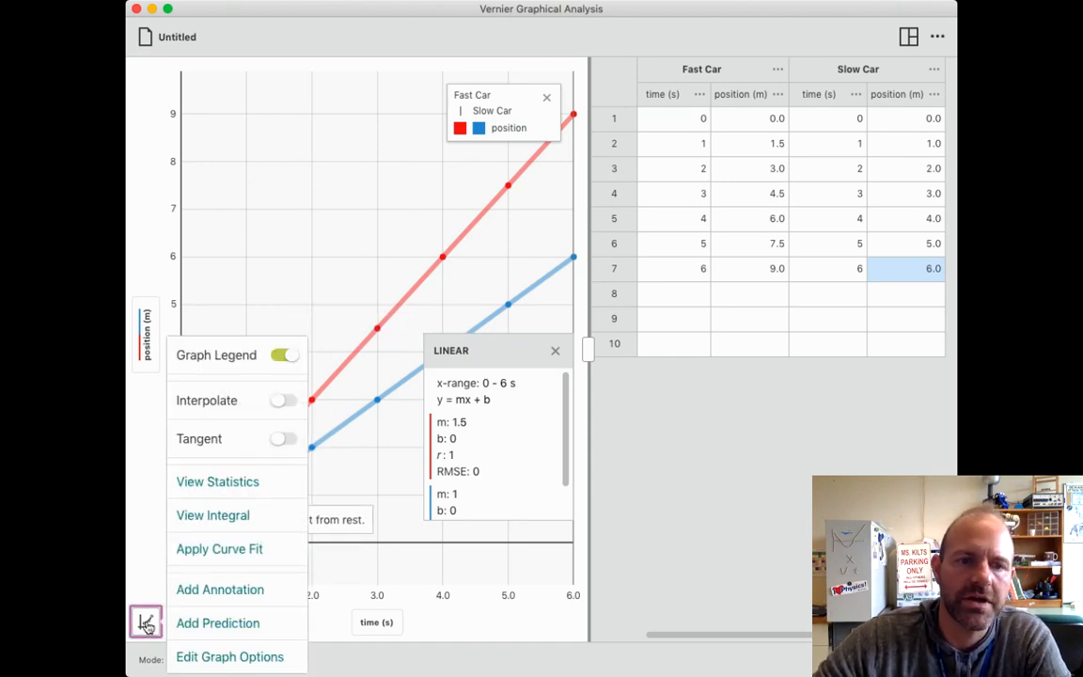
pyautogui.click(267, 659)
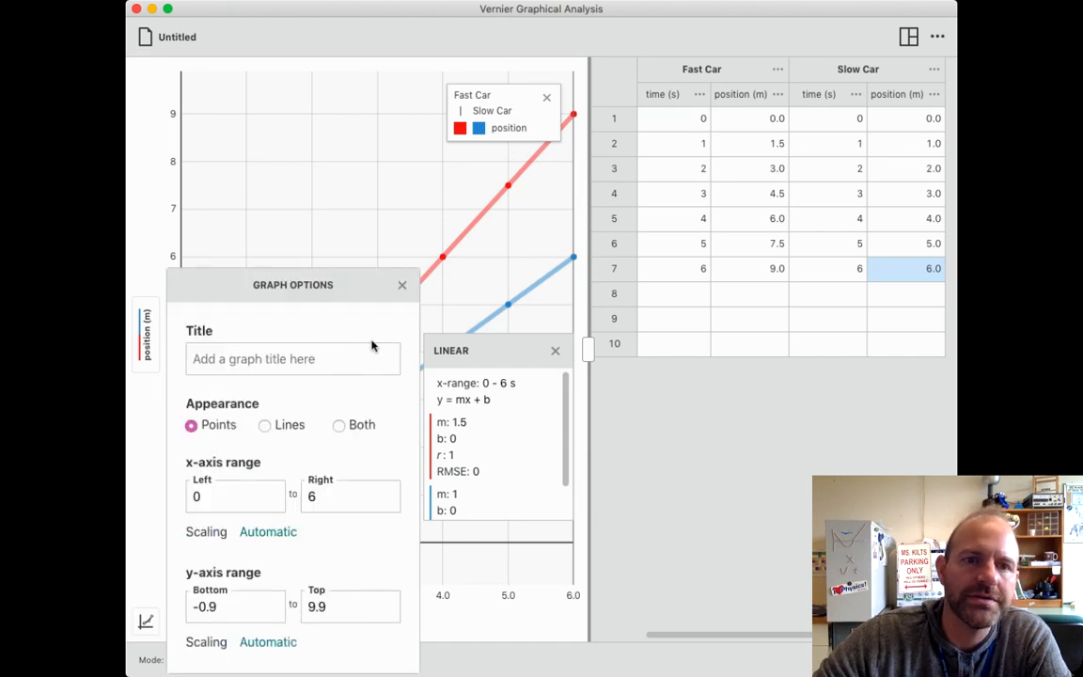
pyautogui.click(245, 359)
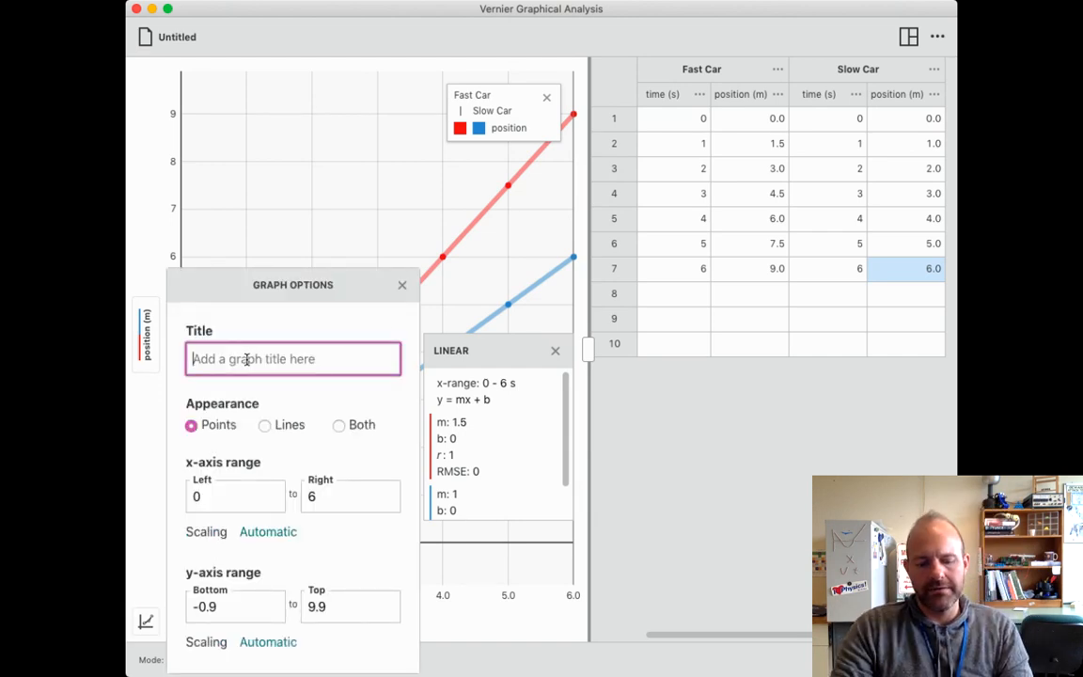
pyautogui.write('Fast and S')
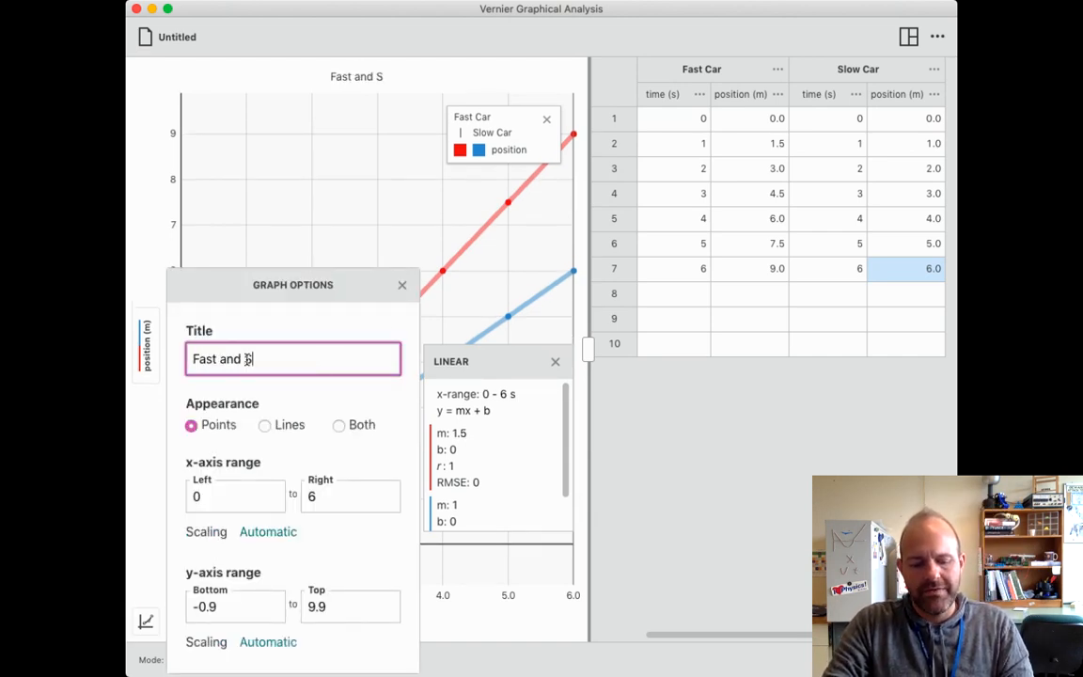
pyautogui.write('low Cars')
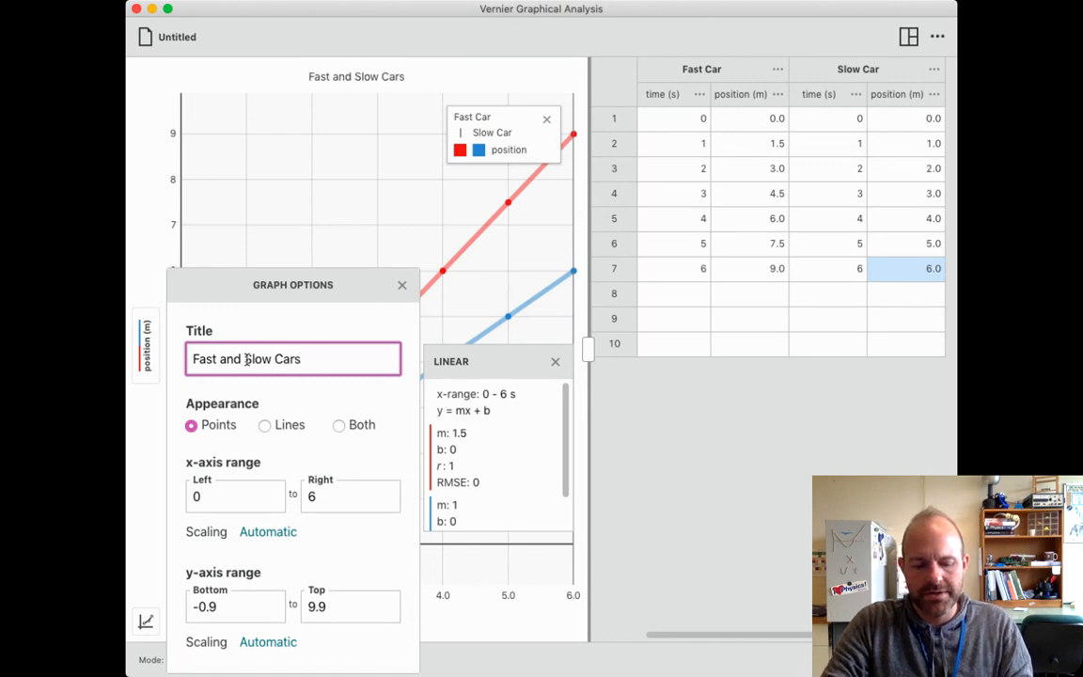
pyautogui.write(' poition vs.')
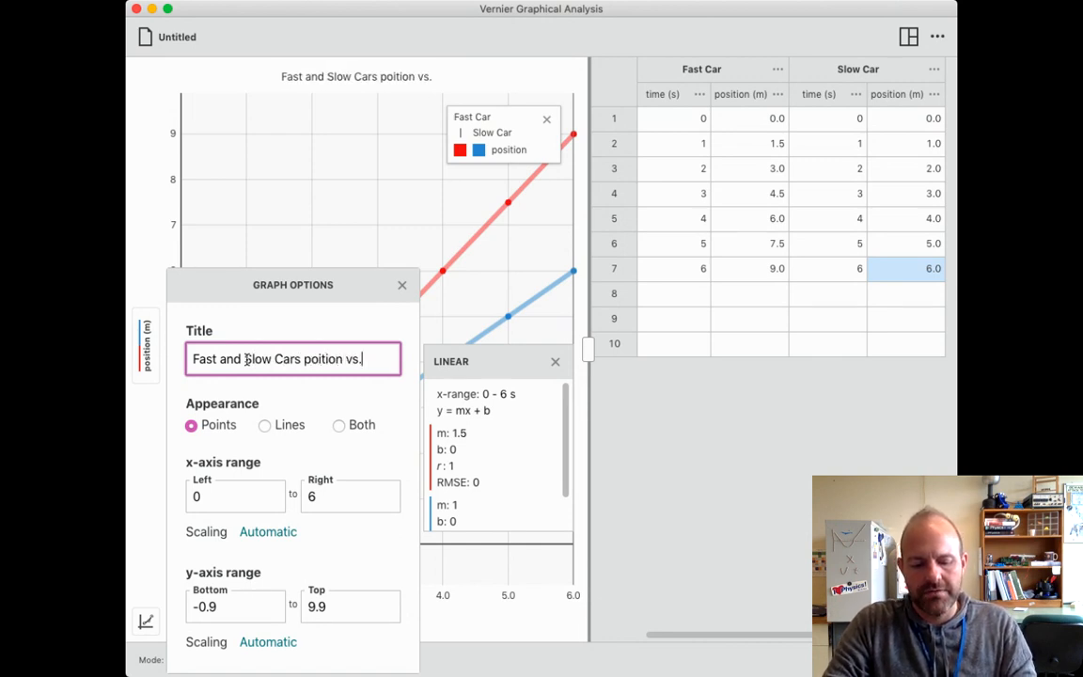
pyautogui.write(' time')
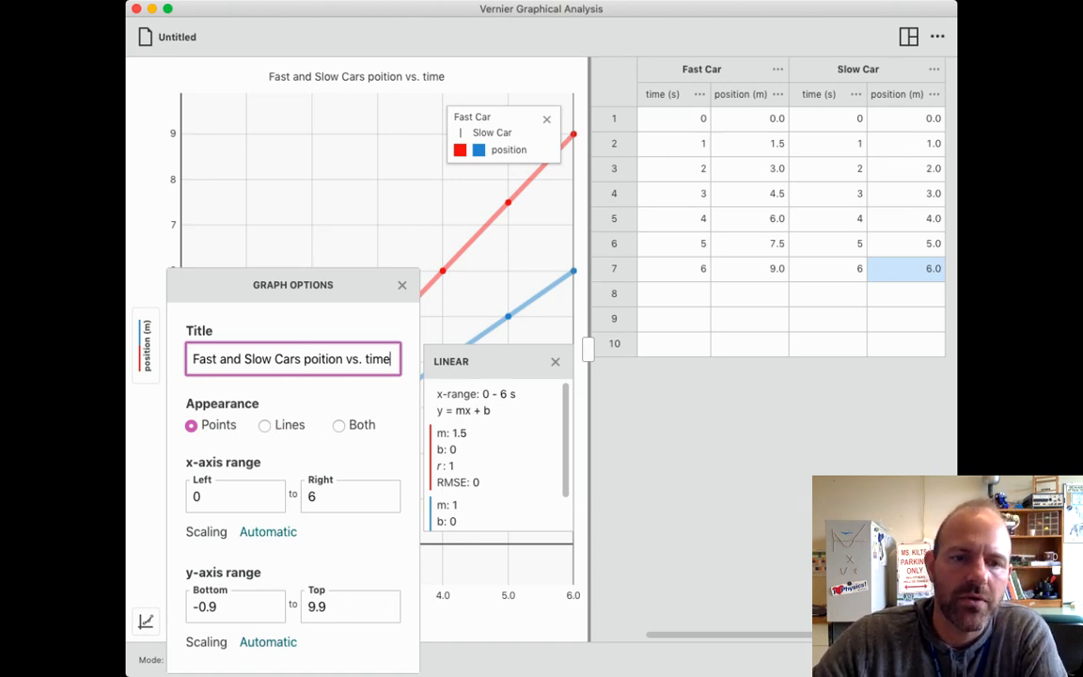
pyautogui.click(407, 287)
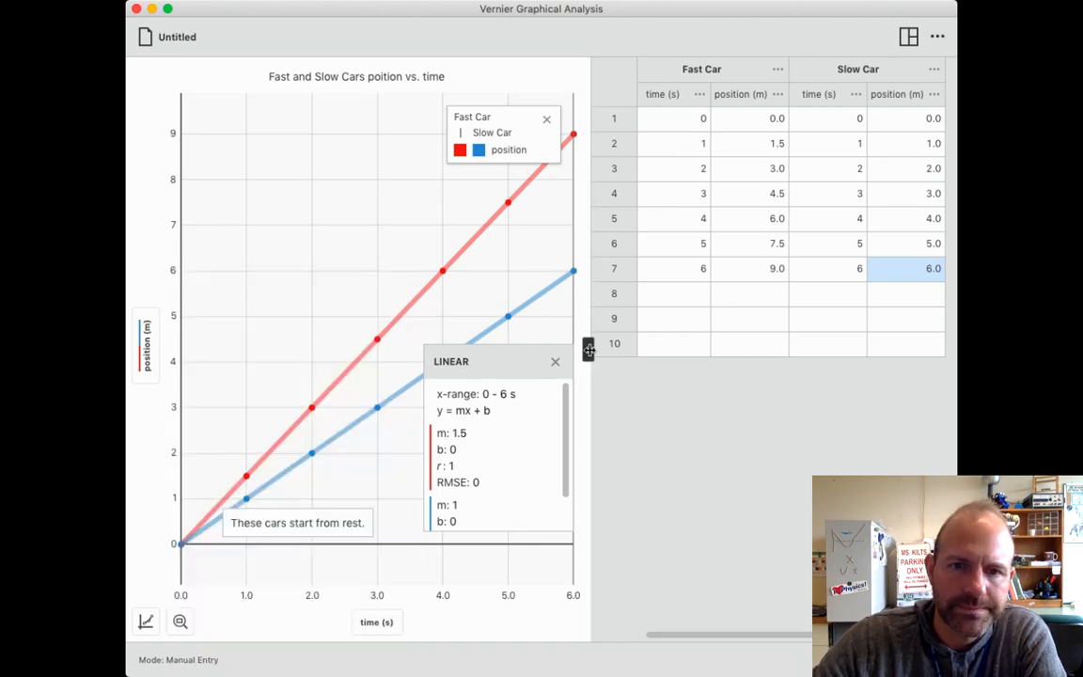
# Widen the graph pane so that only the Fast Car columns of the data table stay in view.
pyautogui.moveTo(588, 350); pyautogui.dragTo(735, 353)
pyautogui.click(145, 622)
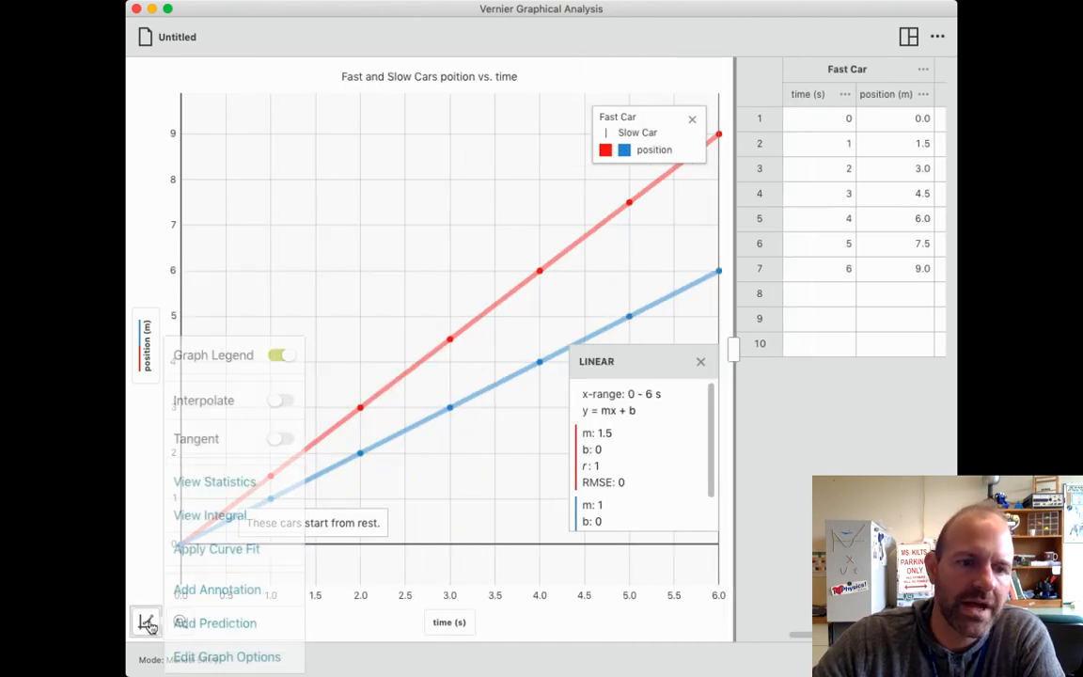
pyautogui.click(379, 664)
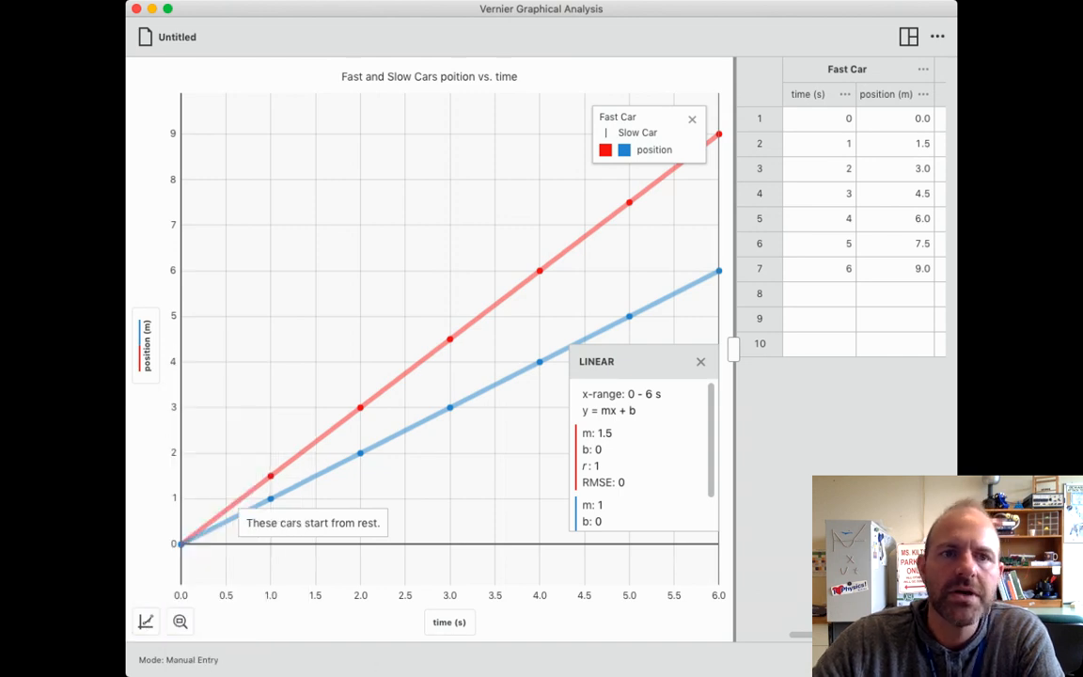
# Save the experiment as "Fast and slow Cars.ambl".
pyautogui.click(174, 35)
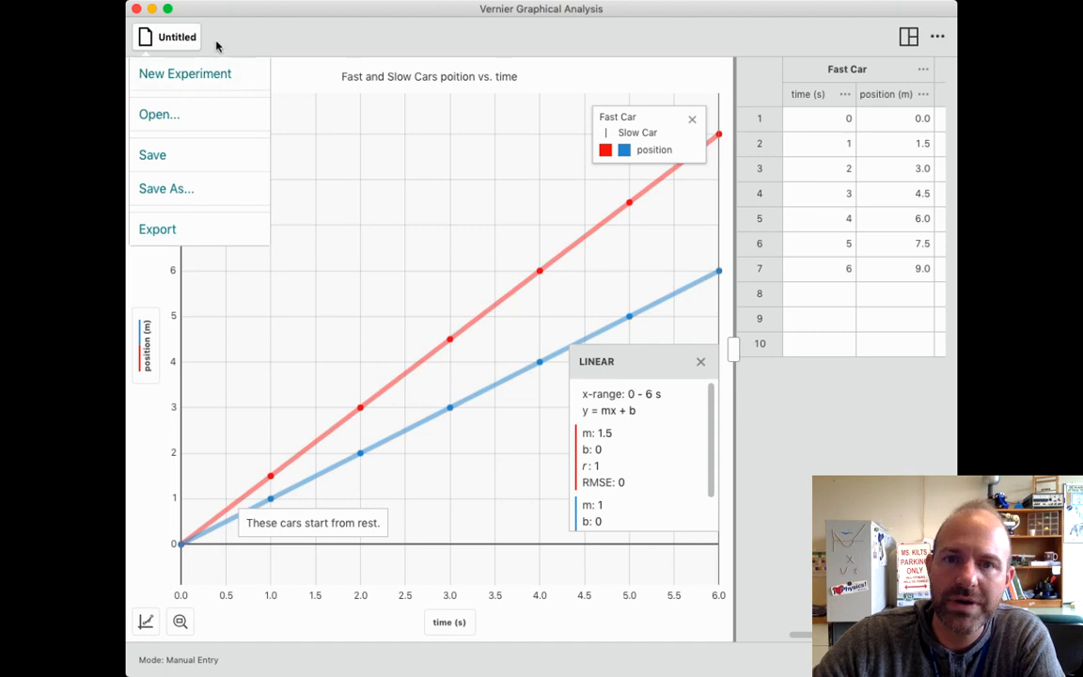
pyautogui.click(188, 155)
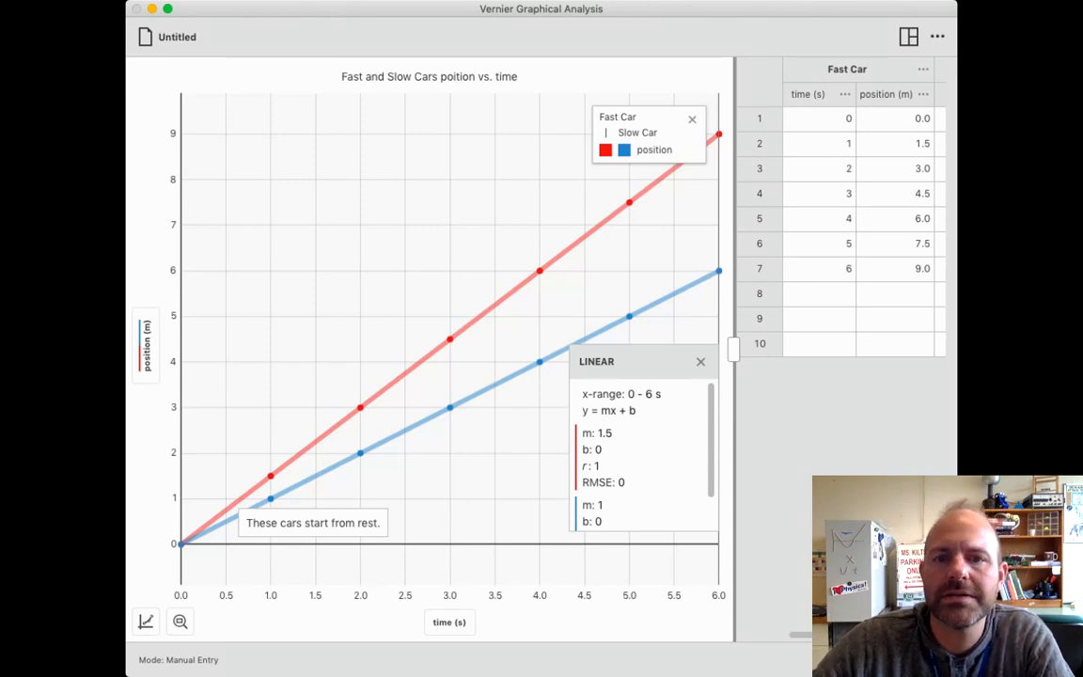
# Export the Fast and Slow Cars graph as a graph image.
pyautogui.click(150, 36)
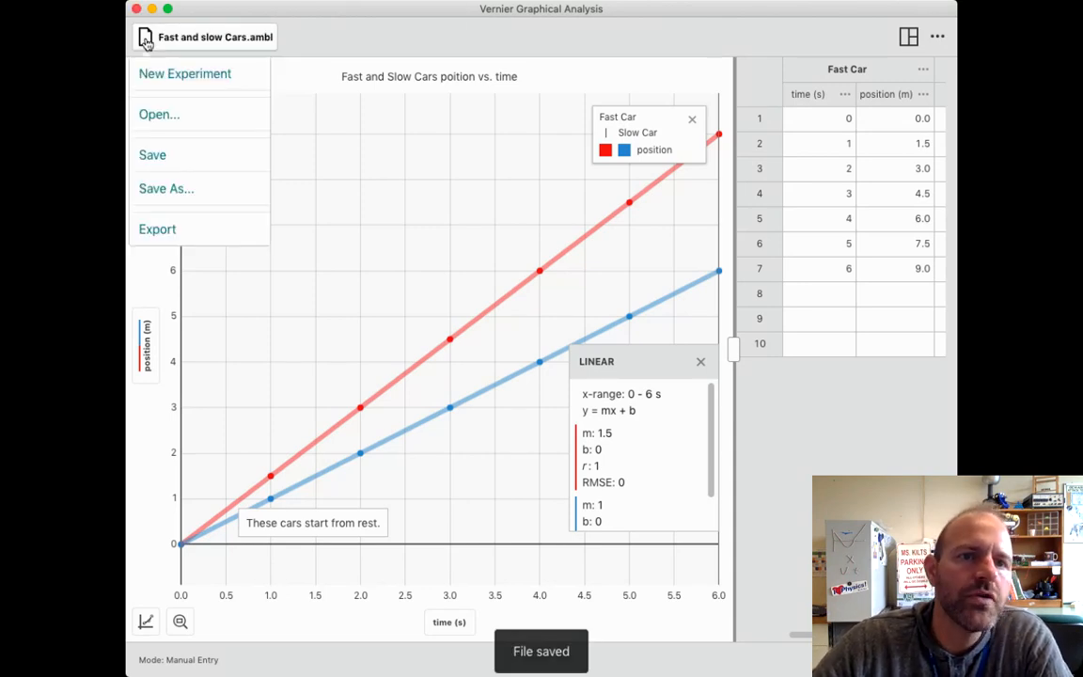
pyautogui.click(161, 227)
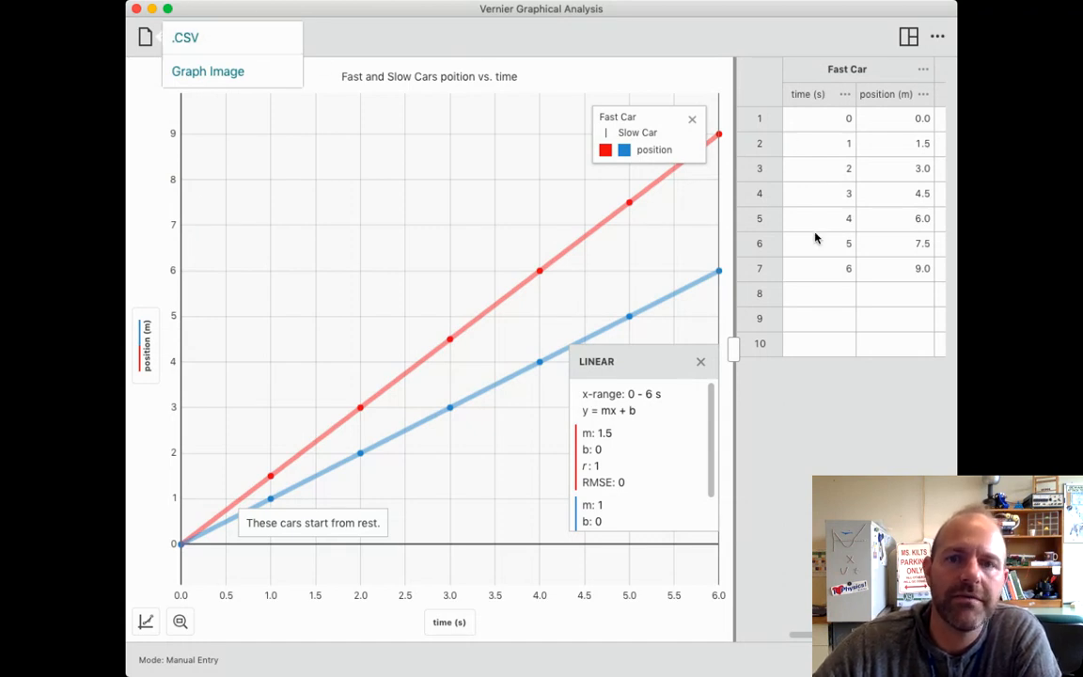
pyautogui.click(226, 71)
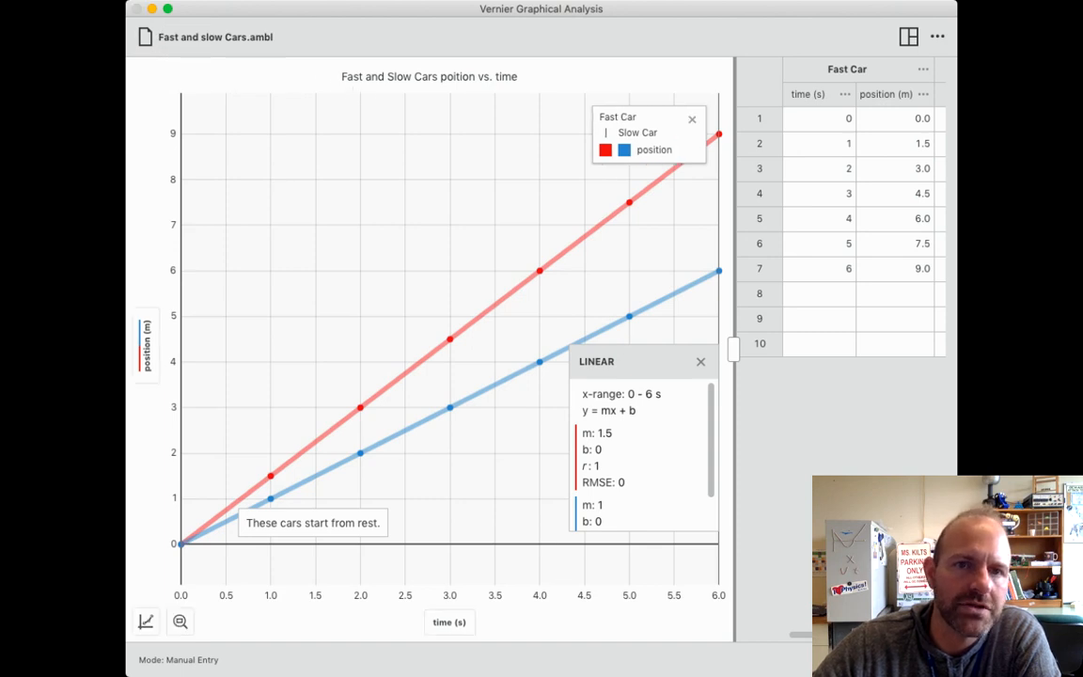